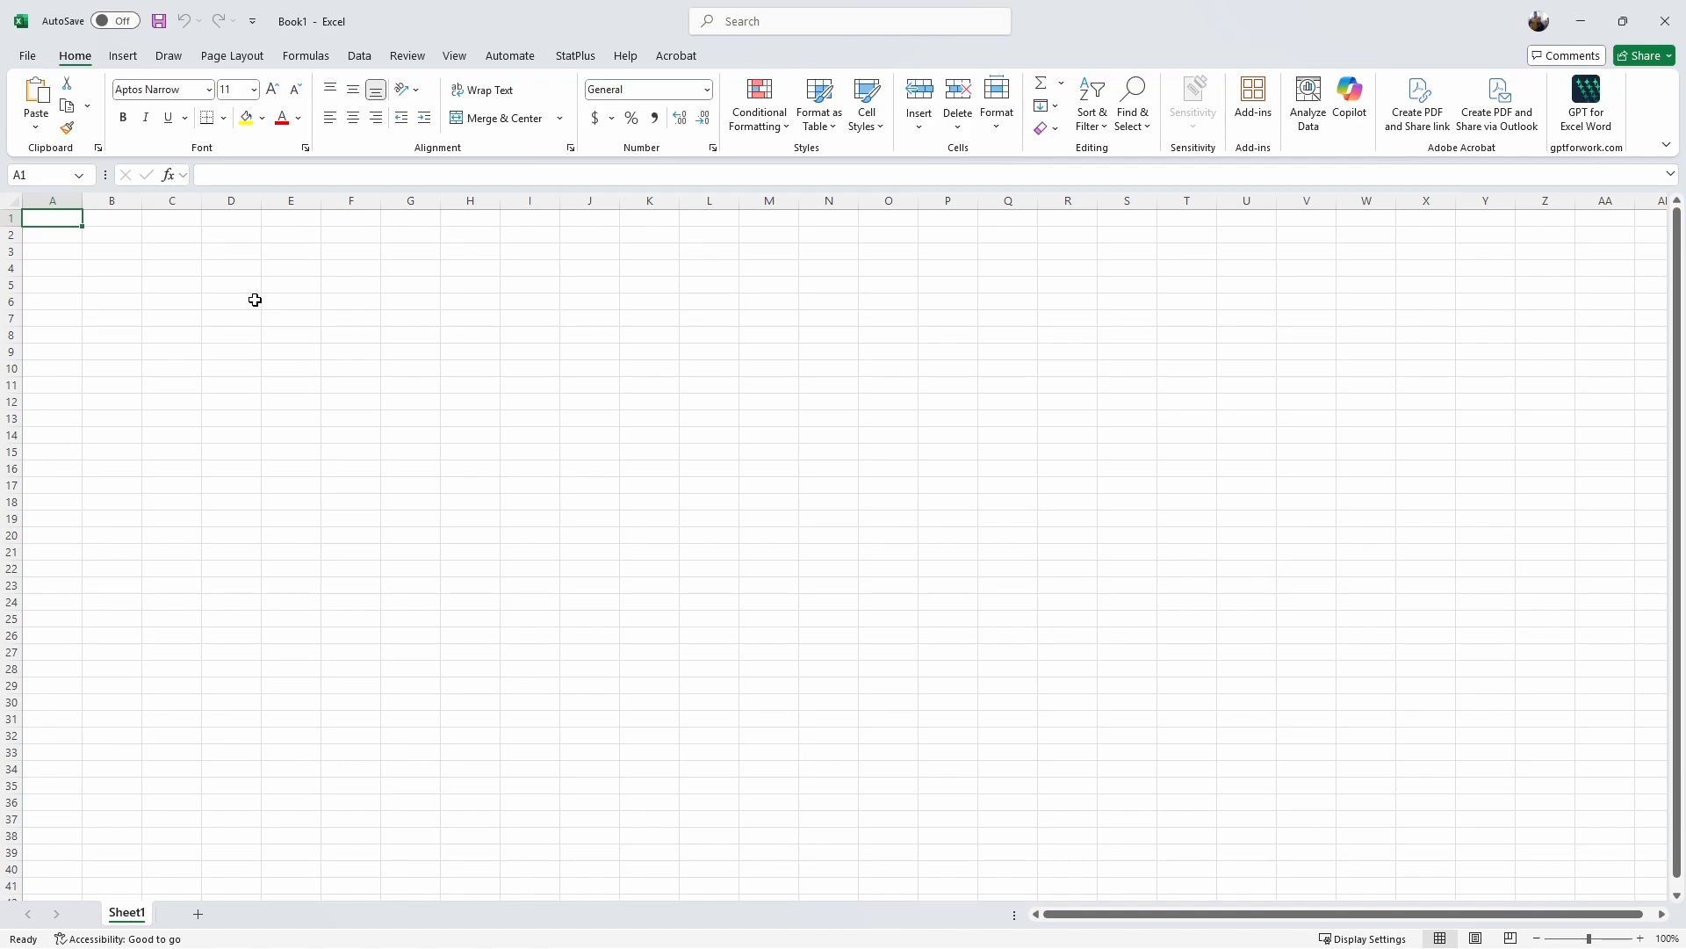
Step: Enter the first person's full name in A1 and move across to column B
type("John Doe")
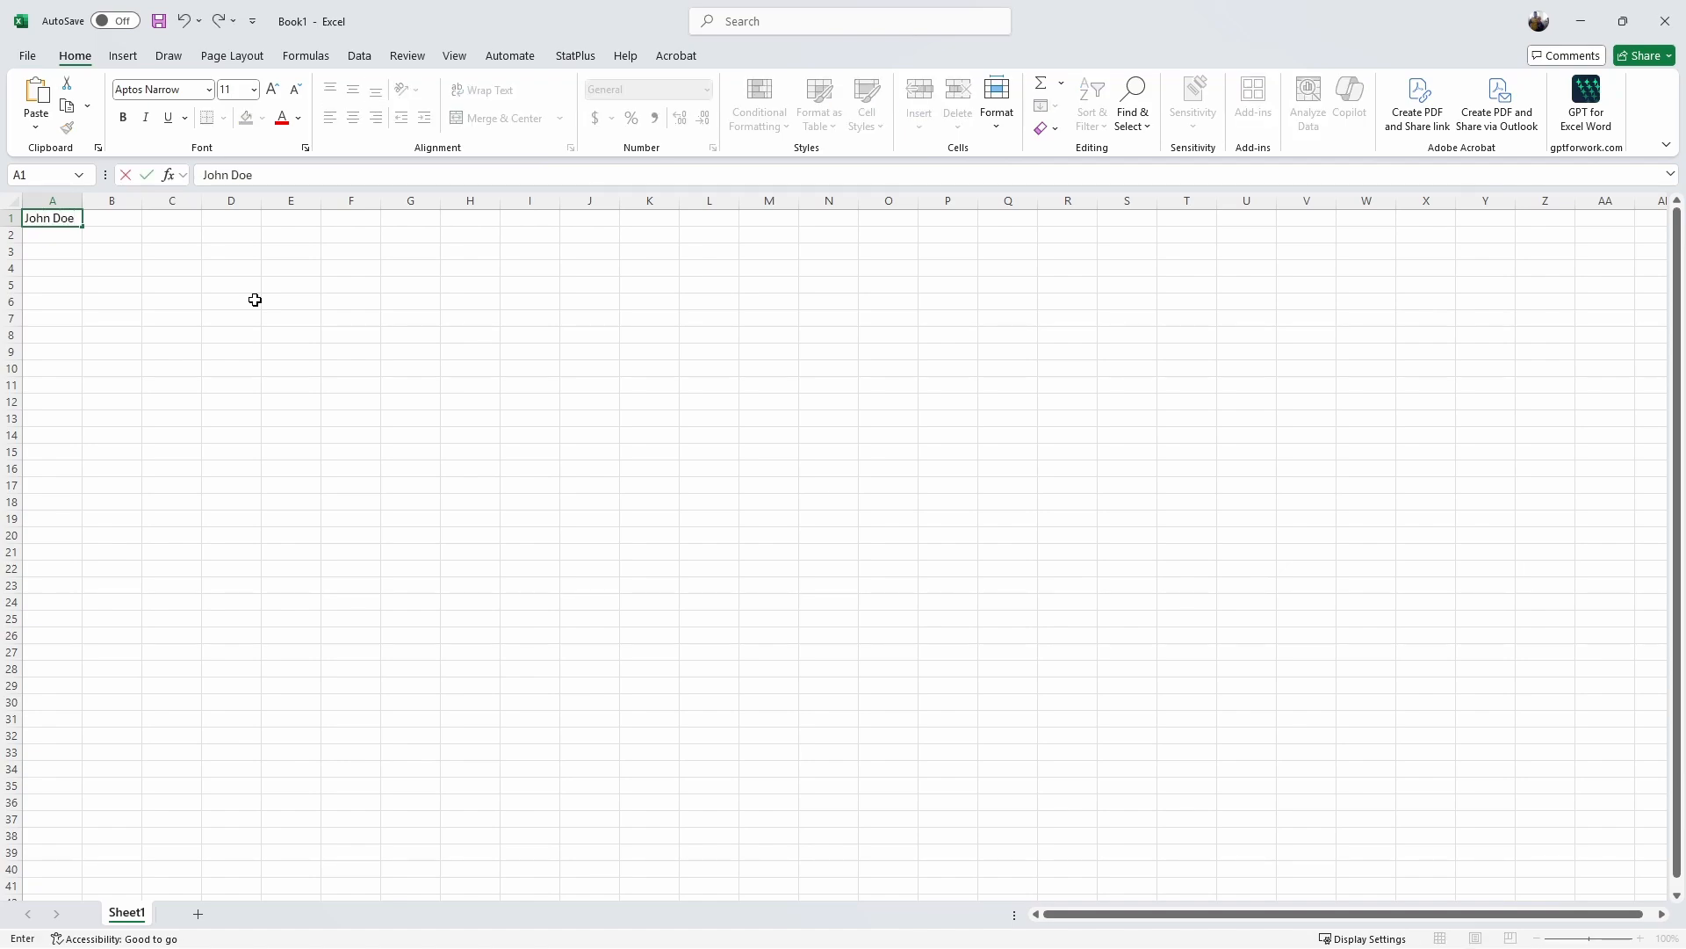
key("Return")
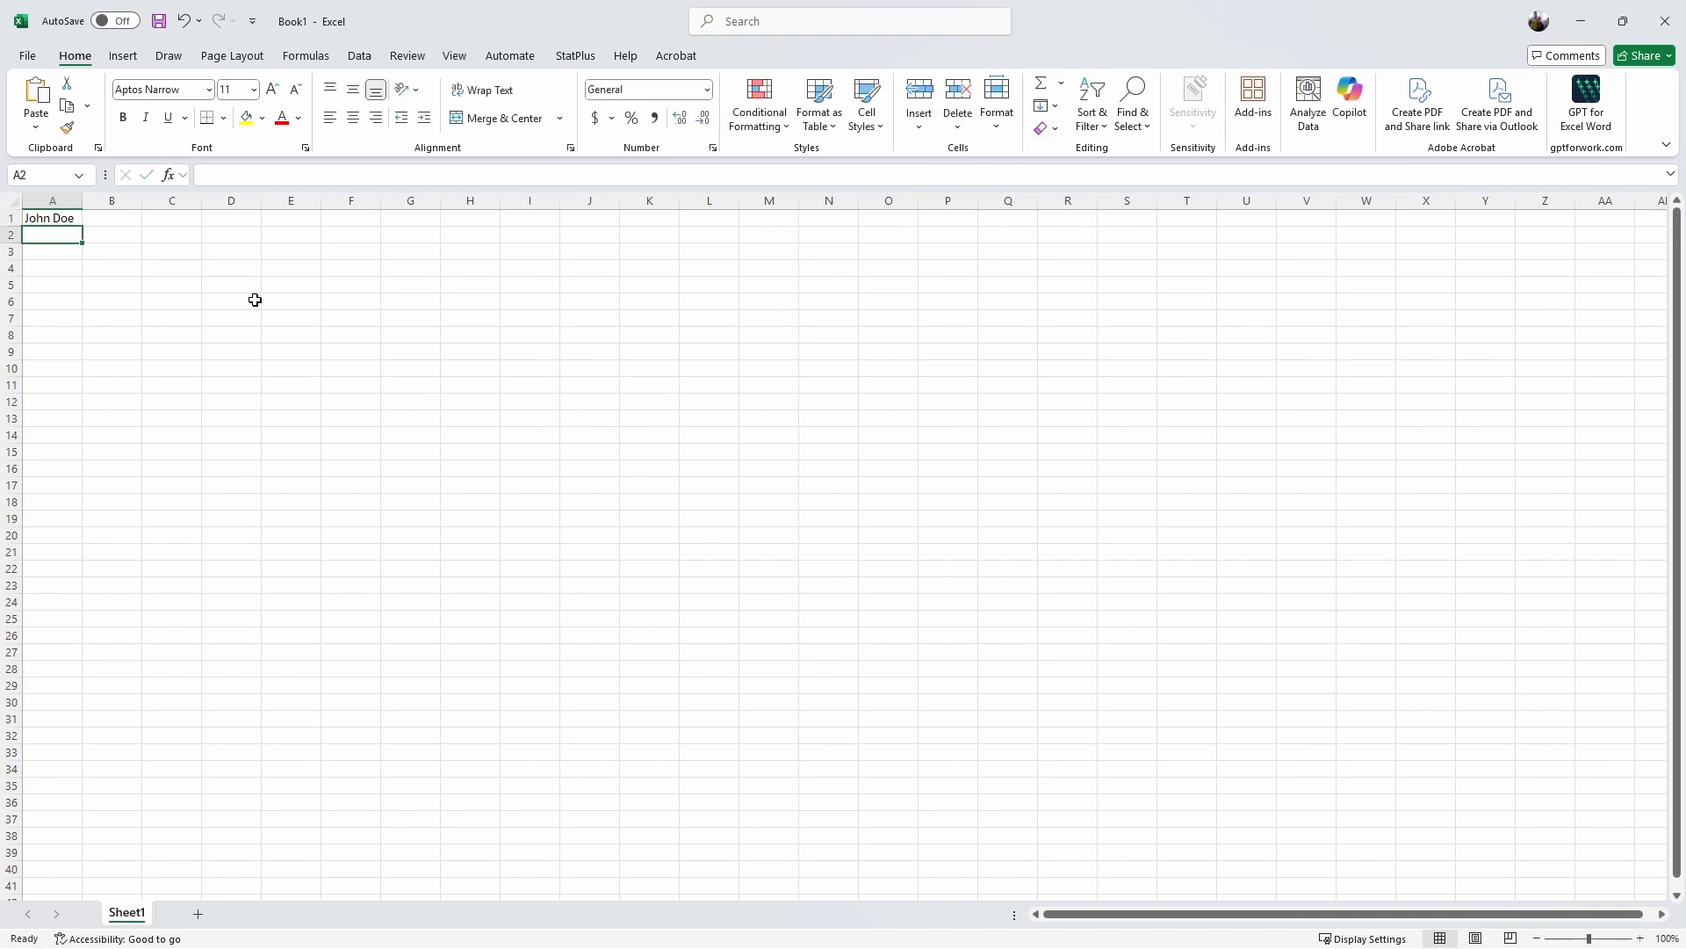
key("Right")
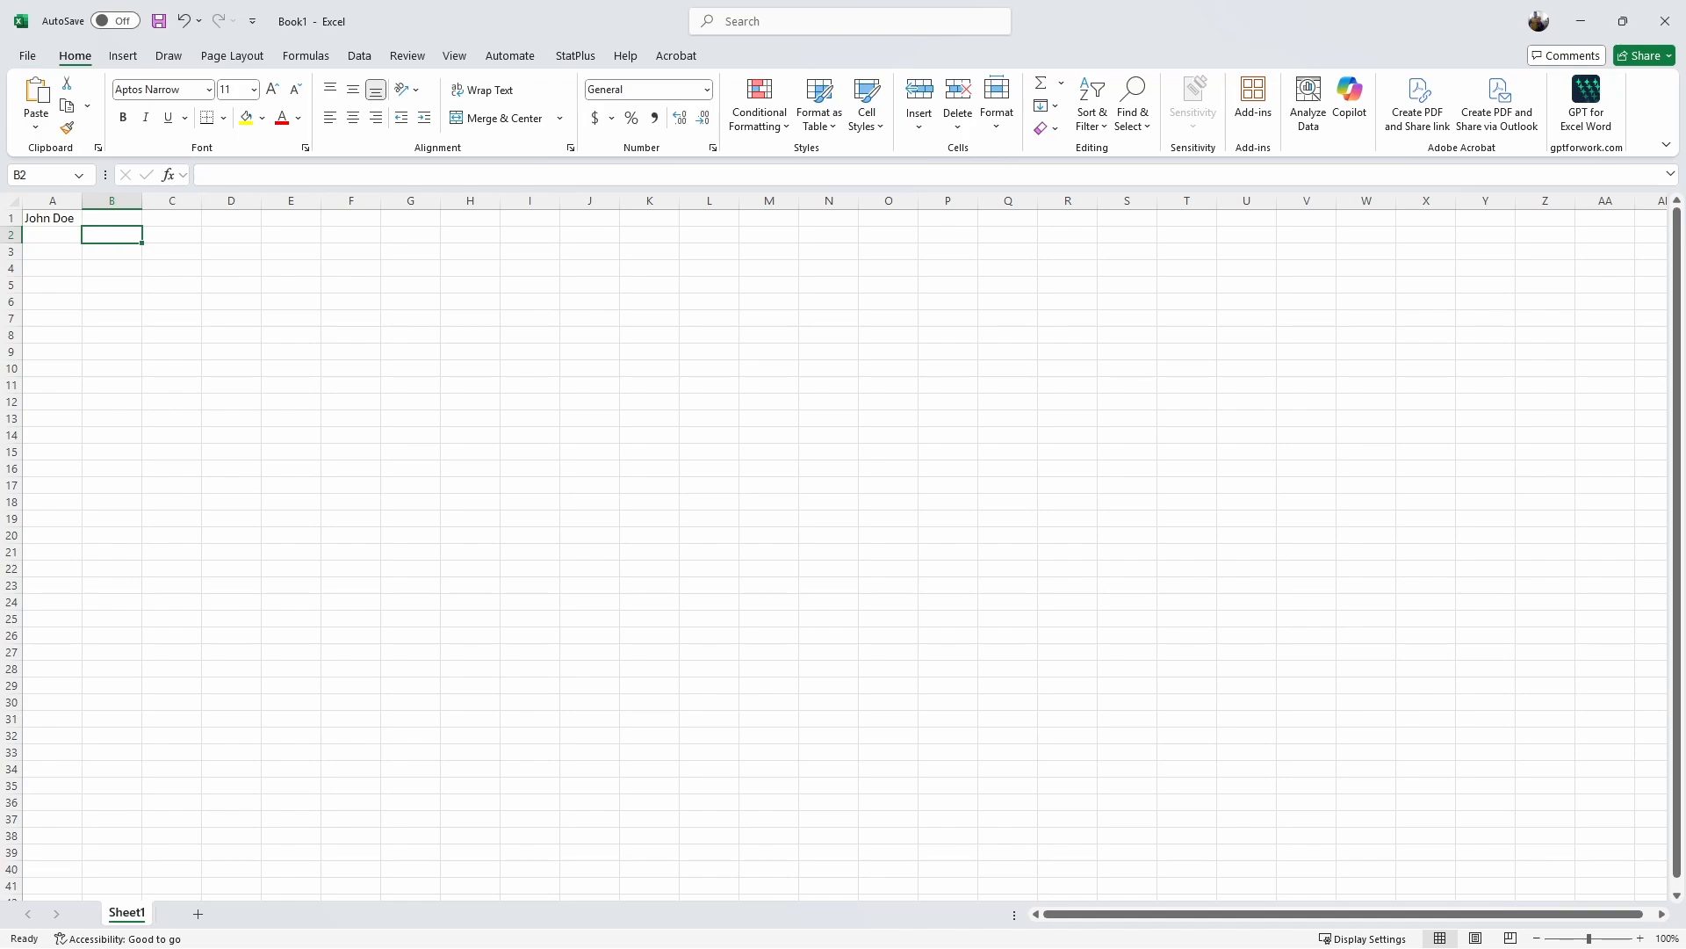
Step: Enter the amount 100 in B1 and the date March 14, 2025 in C1
left_click(123, 221)
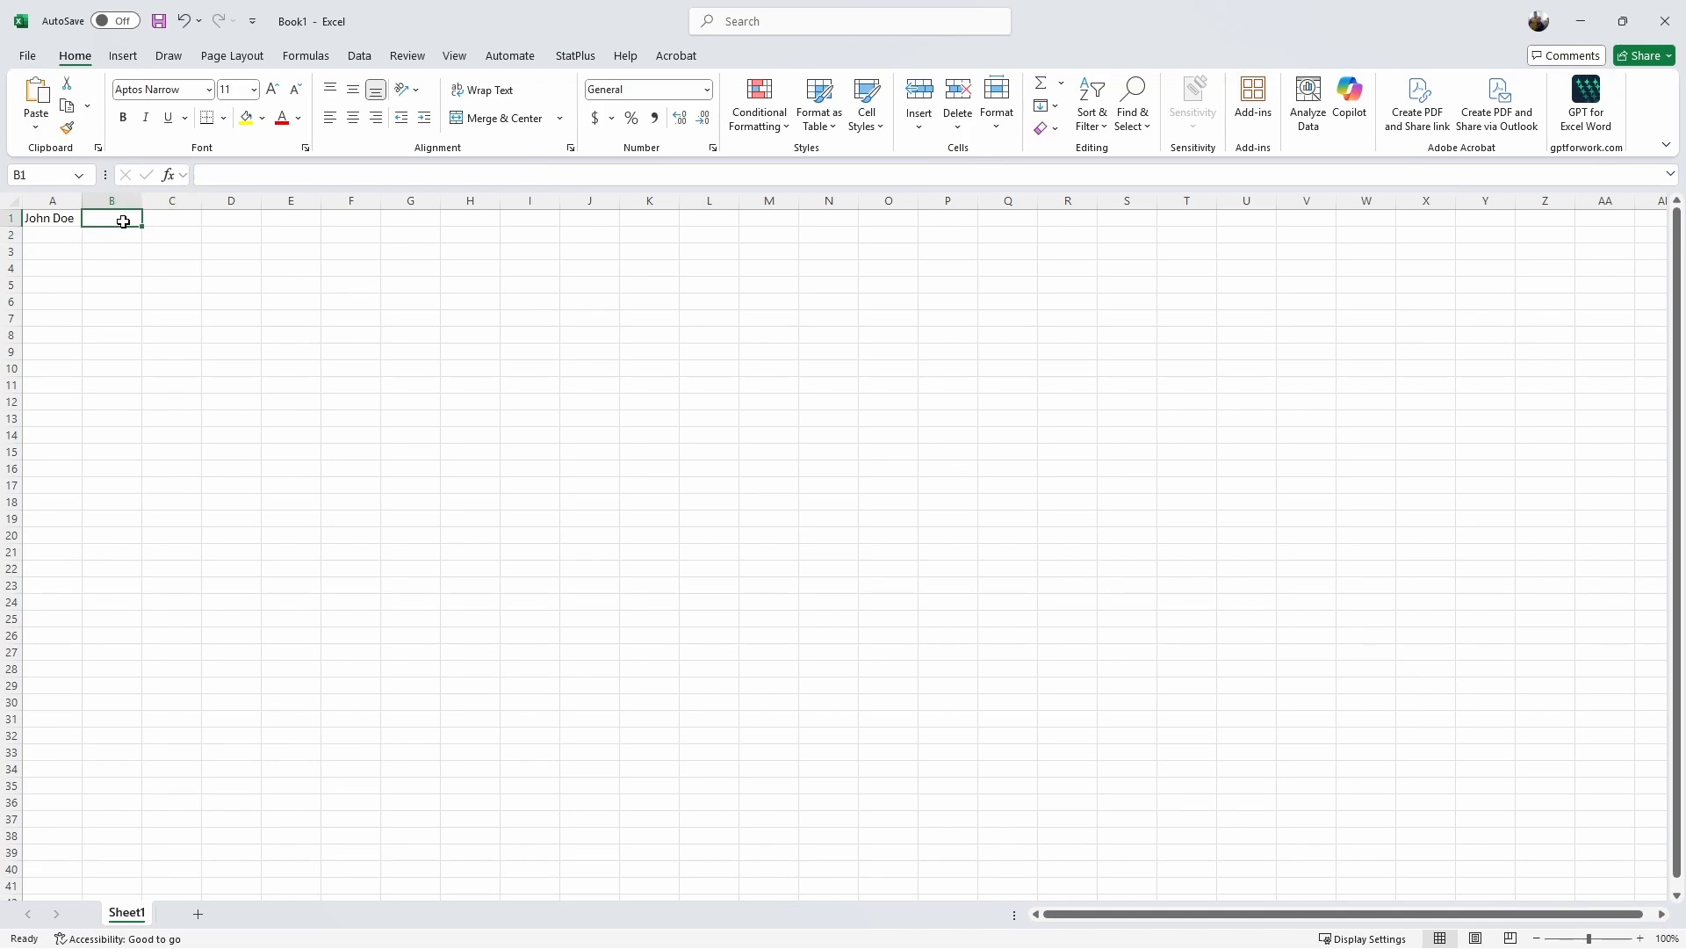
type("100")
key("Return")
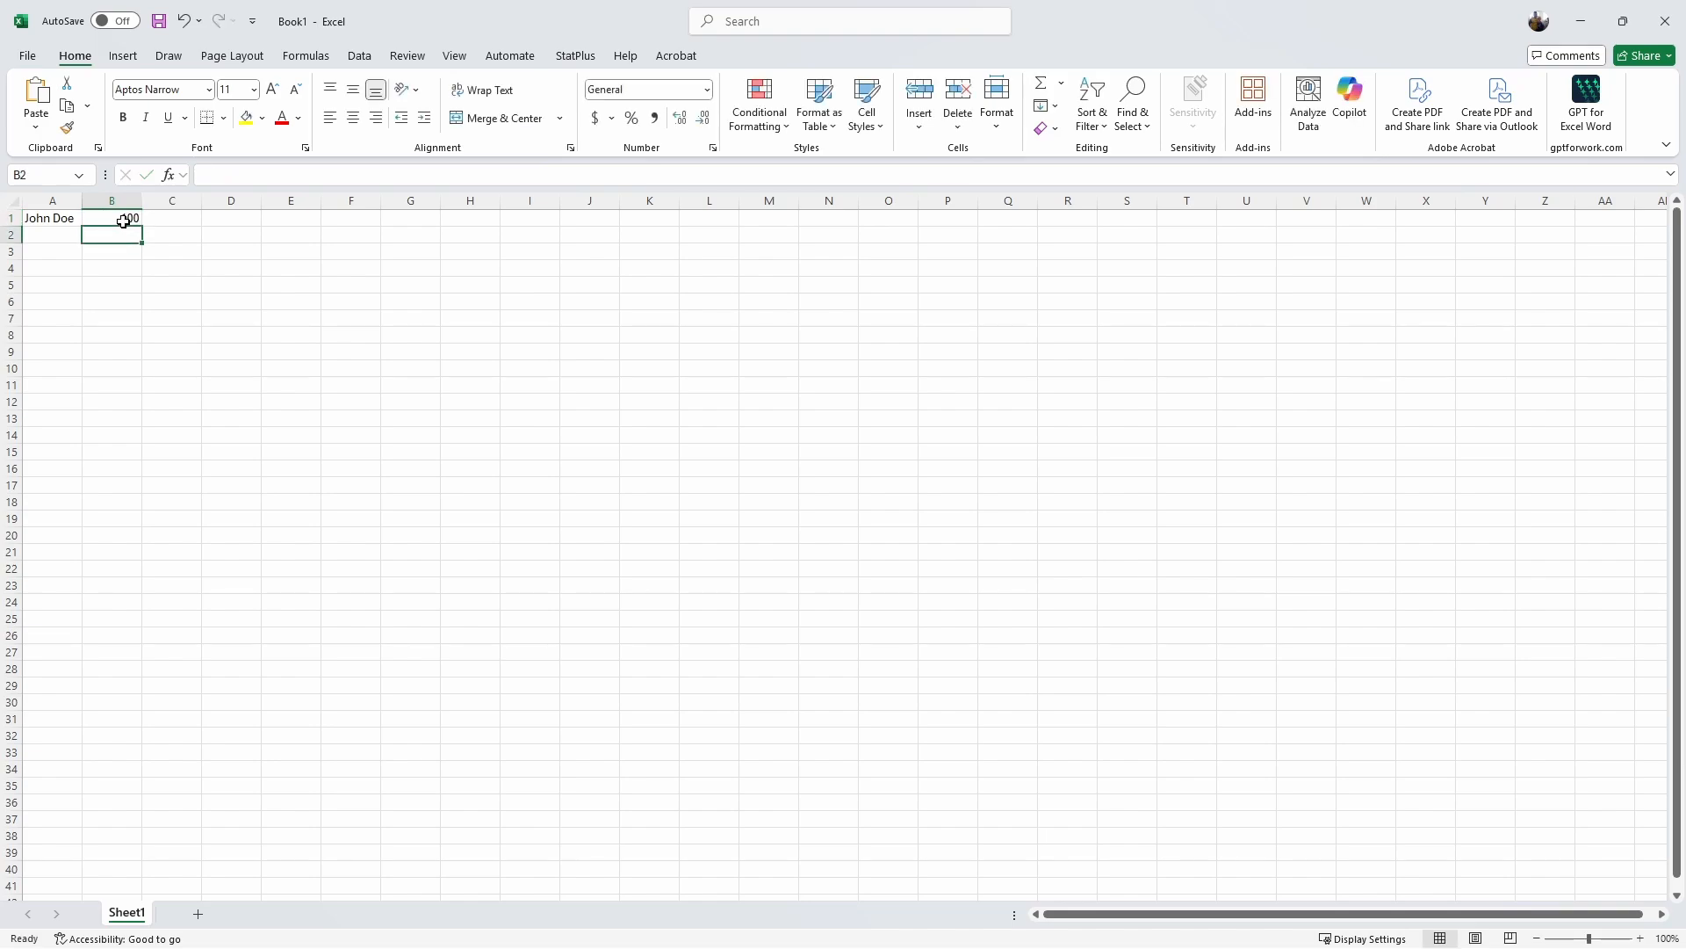
key("Up")
key("Right")
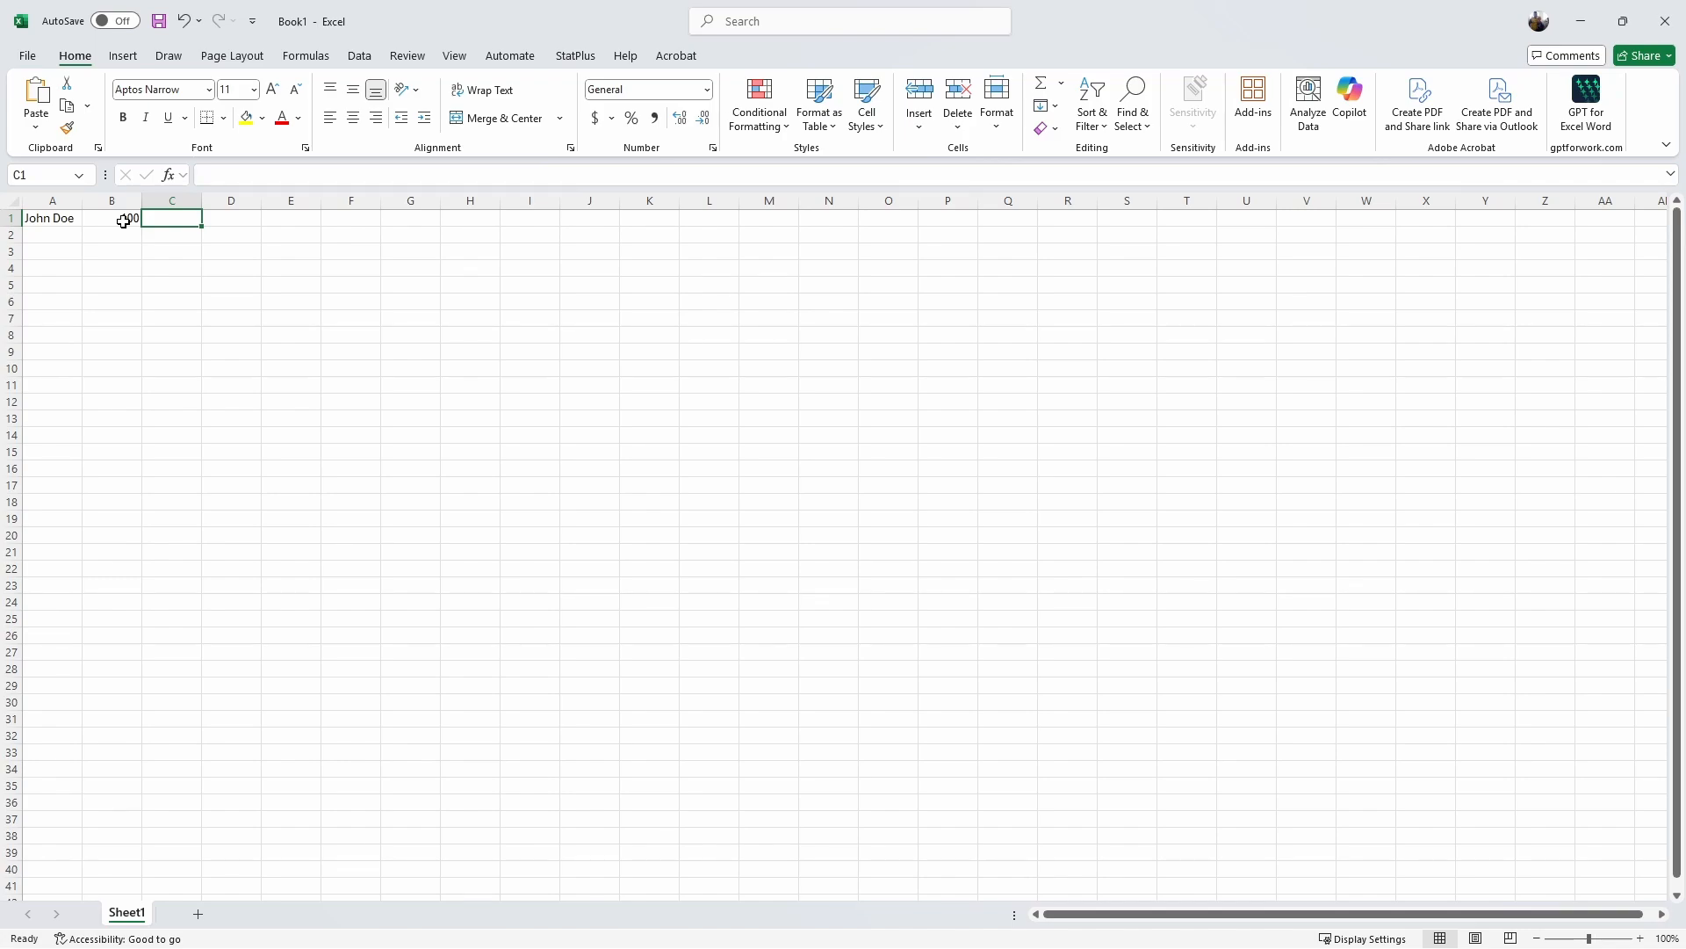
type("March")
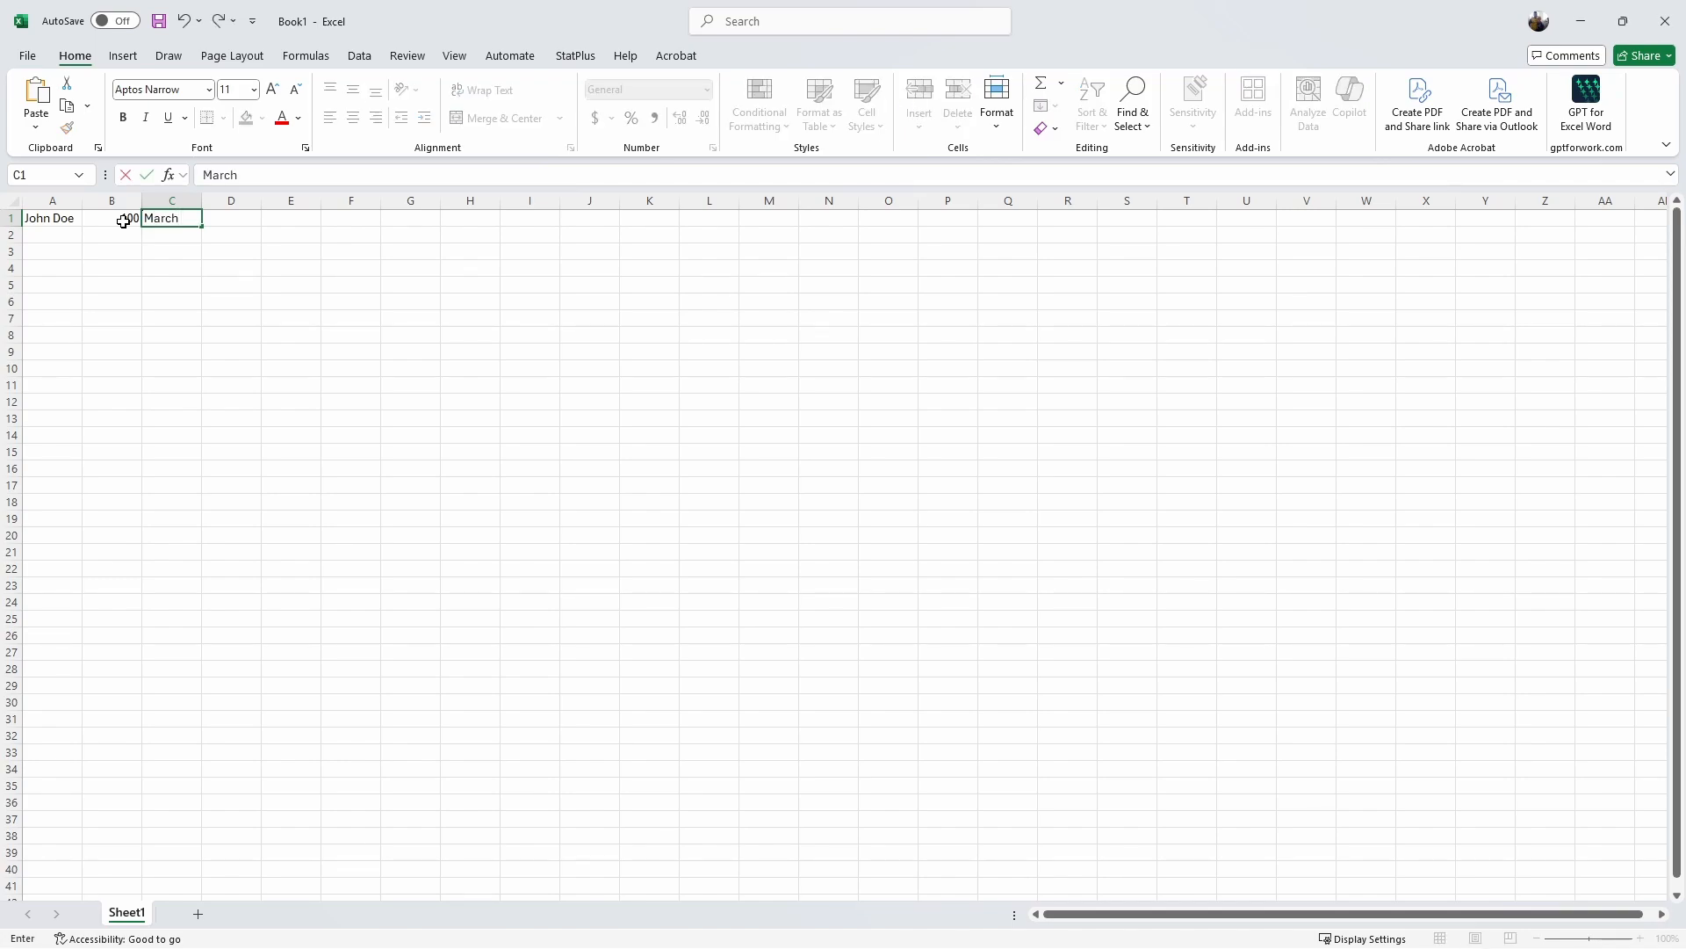
type(" 14, 2025")
key("Return")
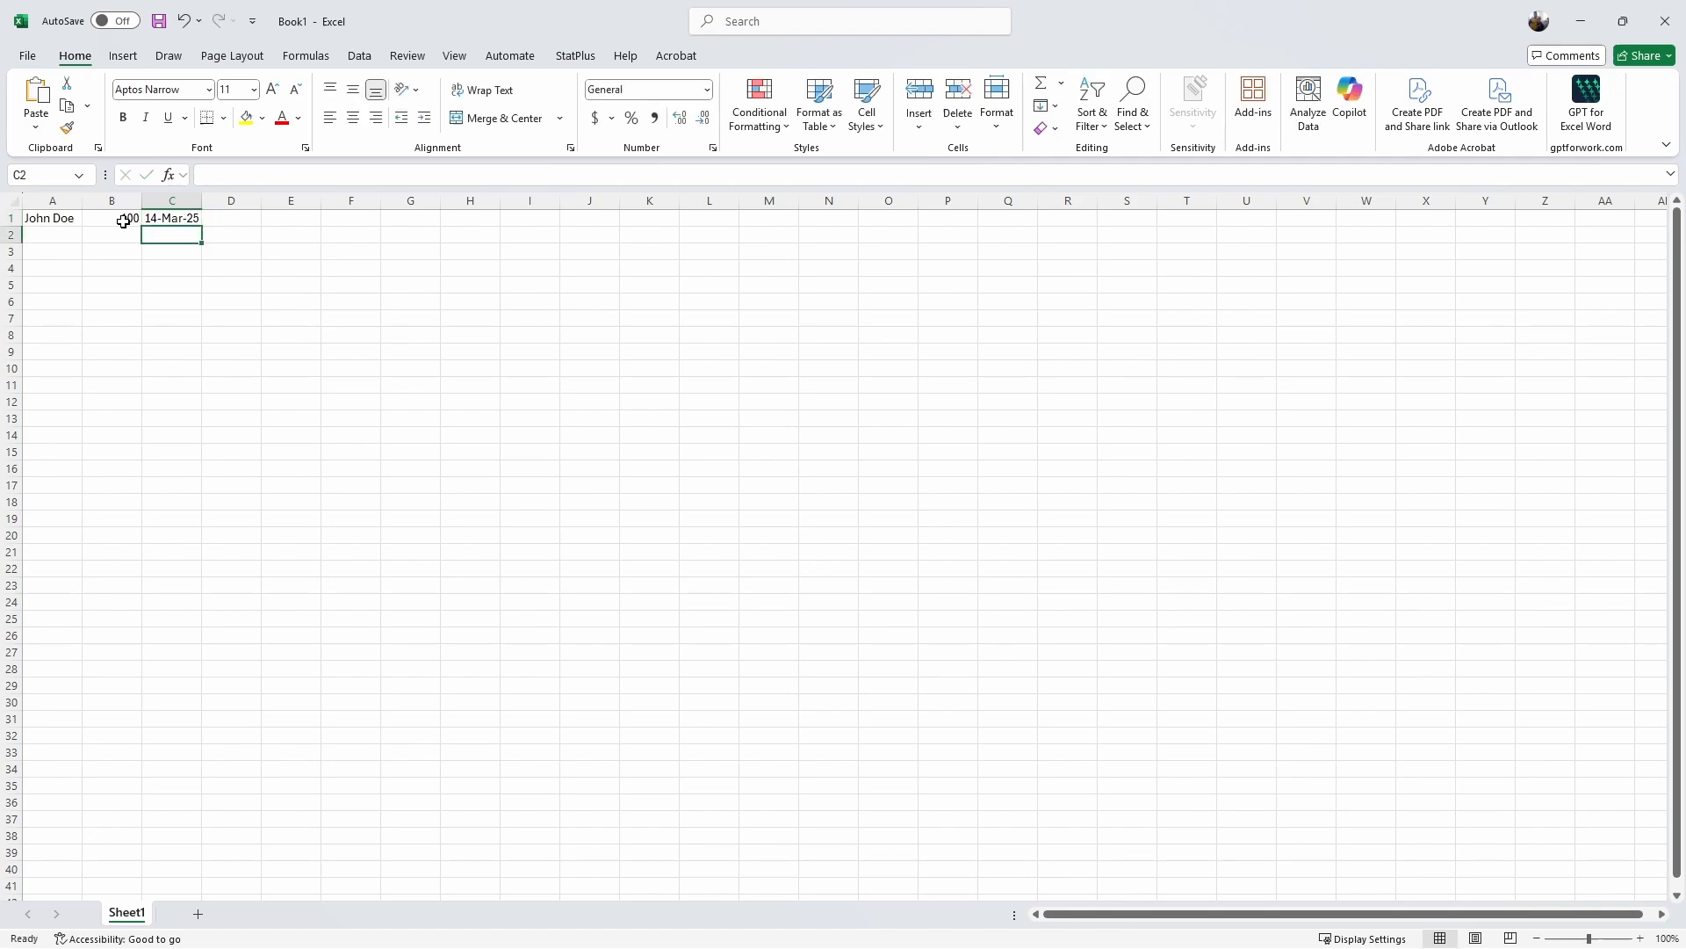
Step: Fill consecutive dates down column C through 19-Apr-25 and select the list A1:C37
left_click(180, 220)
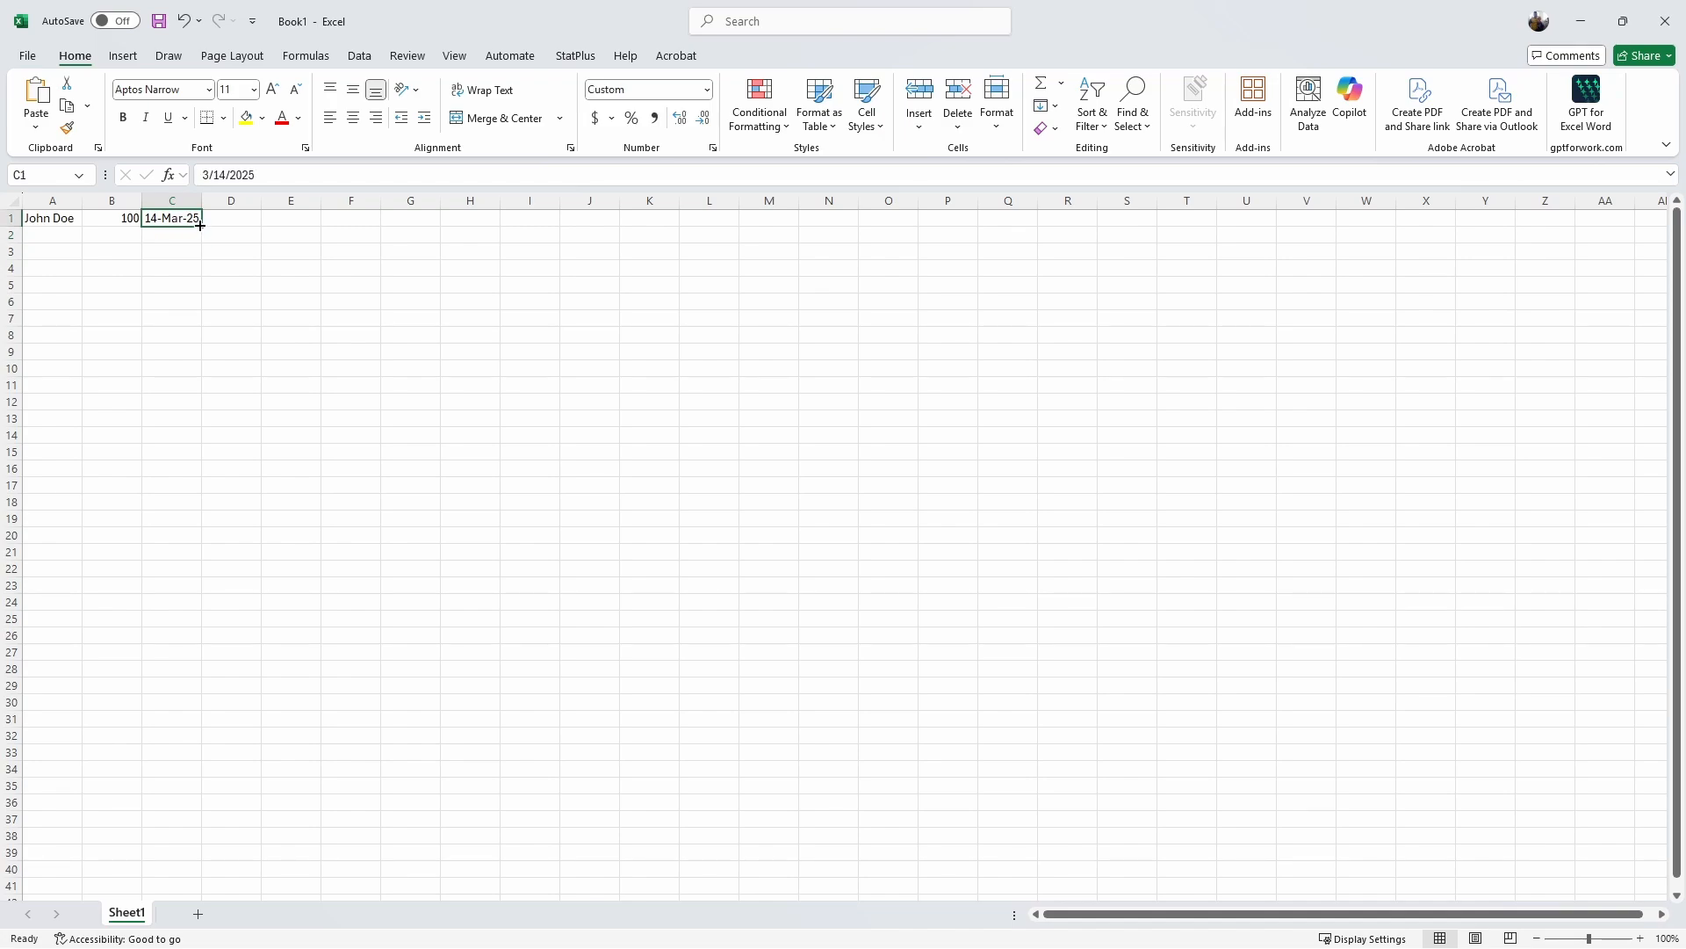
left_click_drag(201, 227, 187, 823)
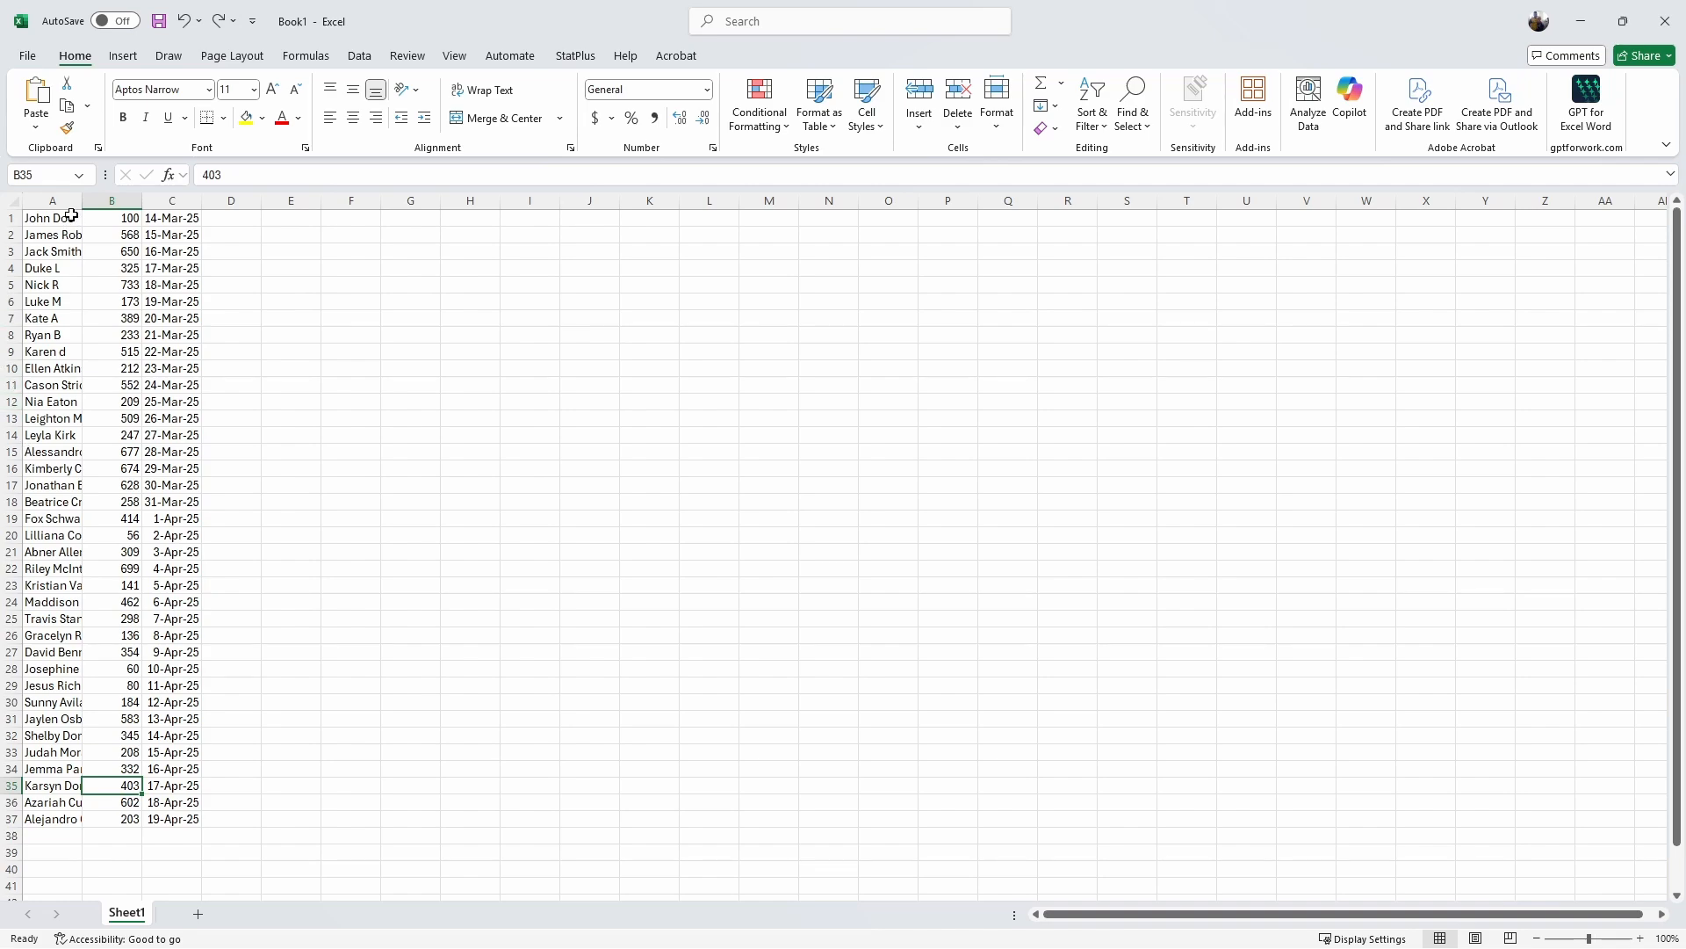
left_click_drag(66, 218, 163, 817)
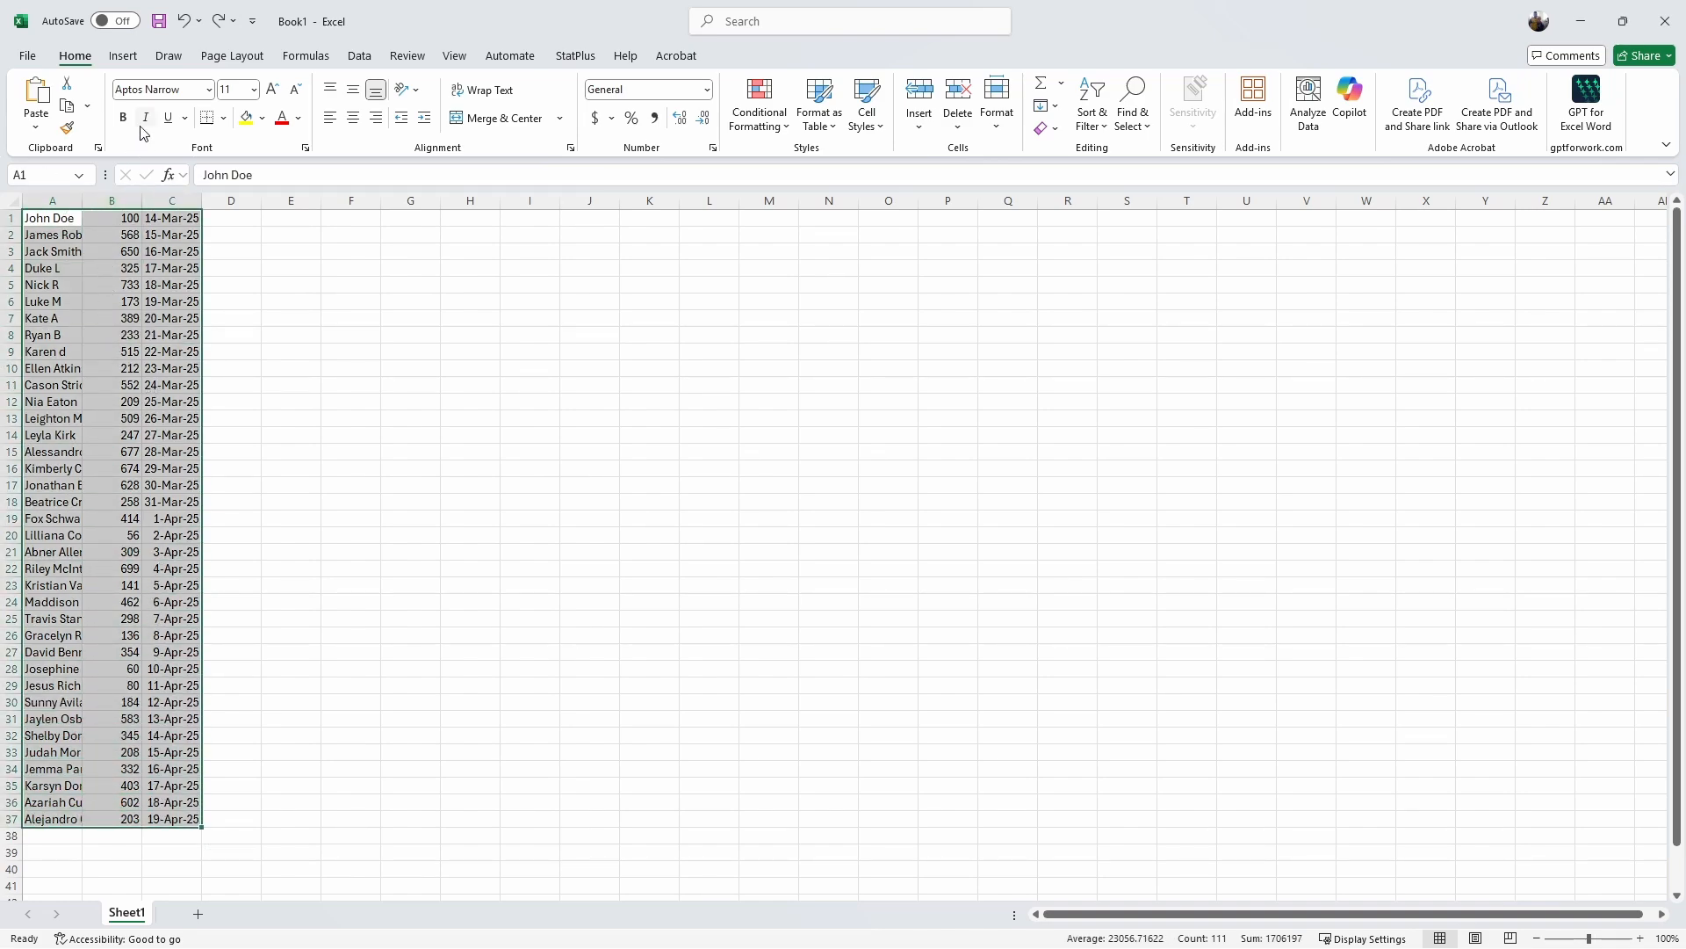
Step: Set the list's font to Angsana New at size 10
left_click(210, 90)
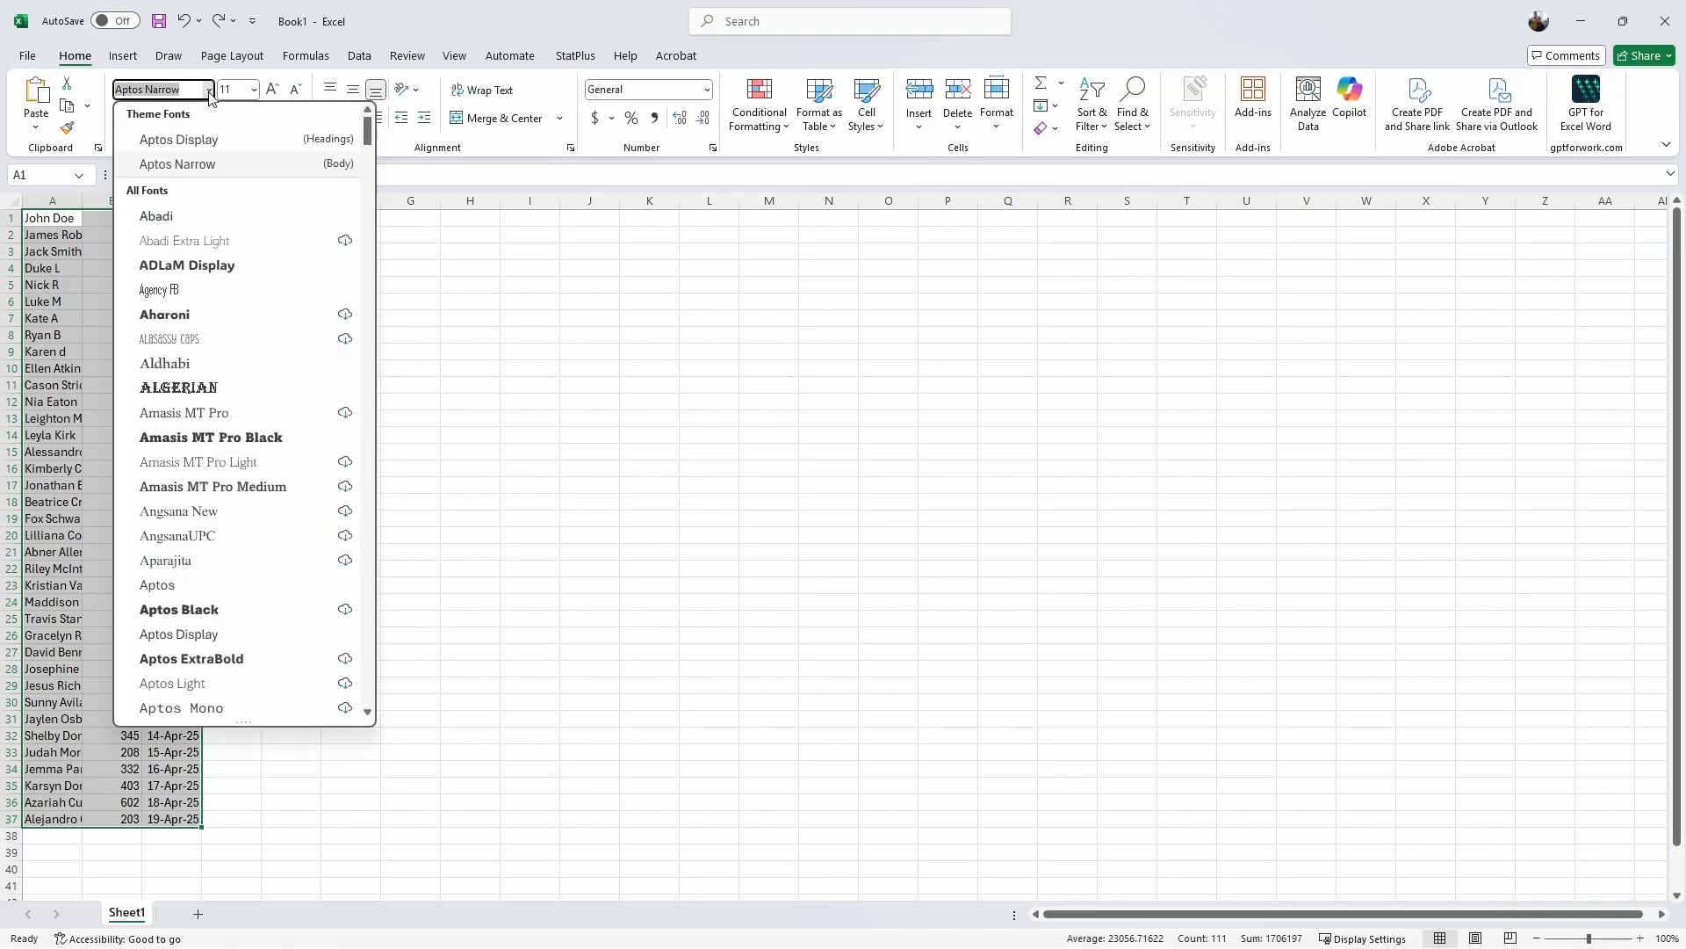
scroll(196, 439, "down", 1)
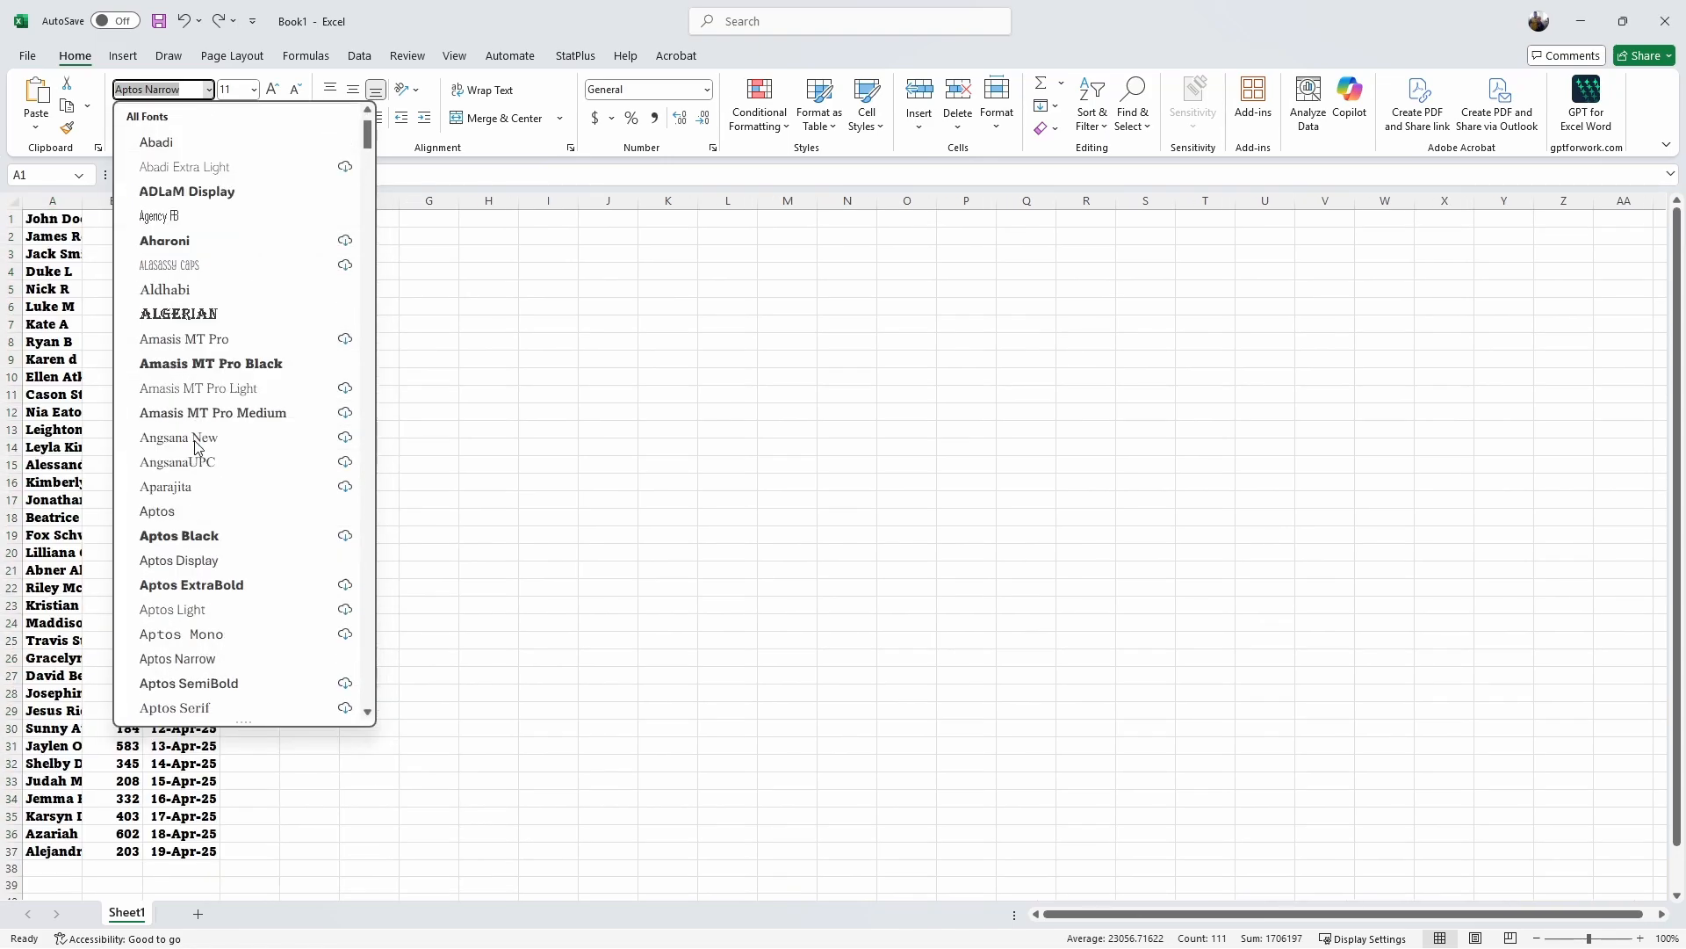
left_click(195, 445)
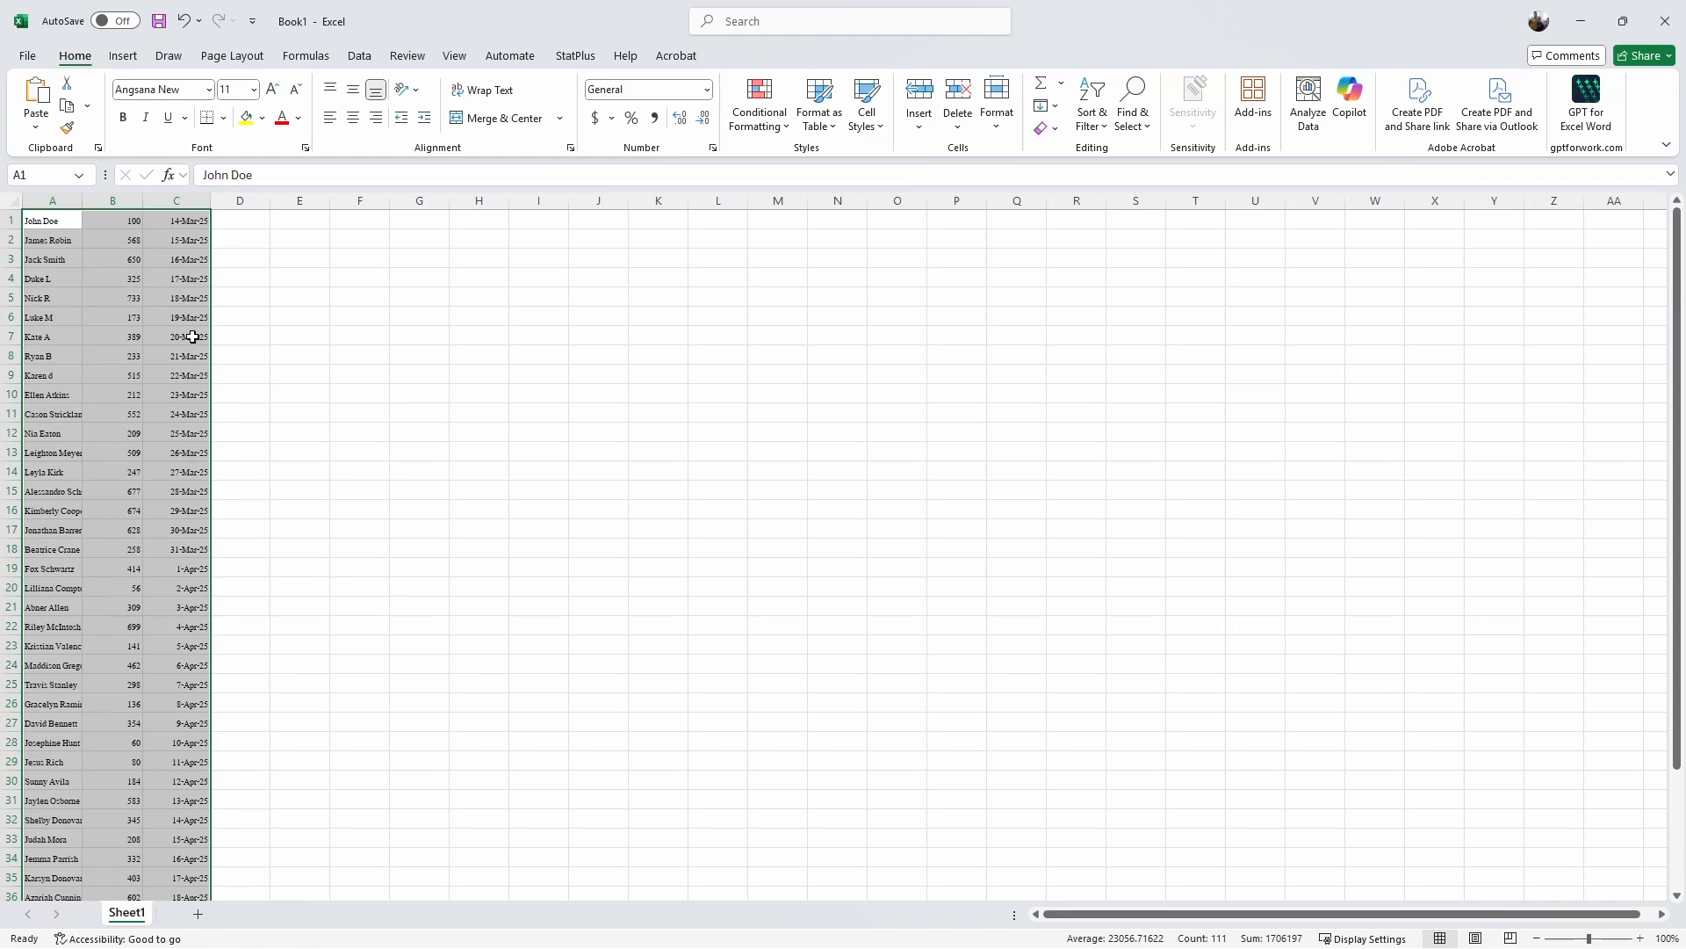
left_click(253, 89)
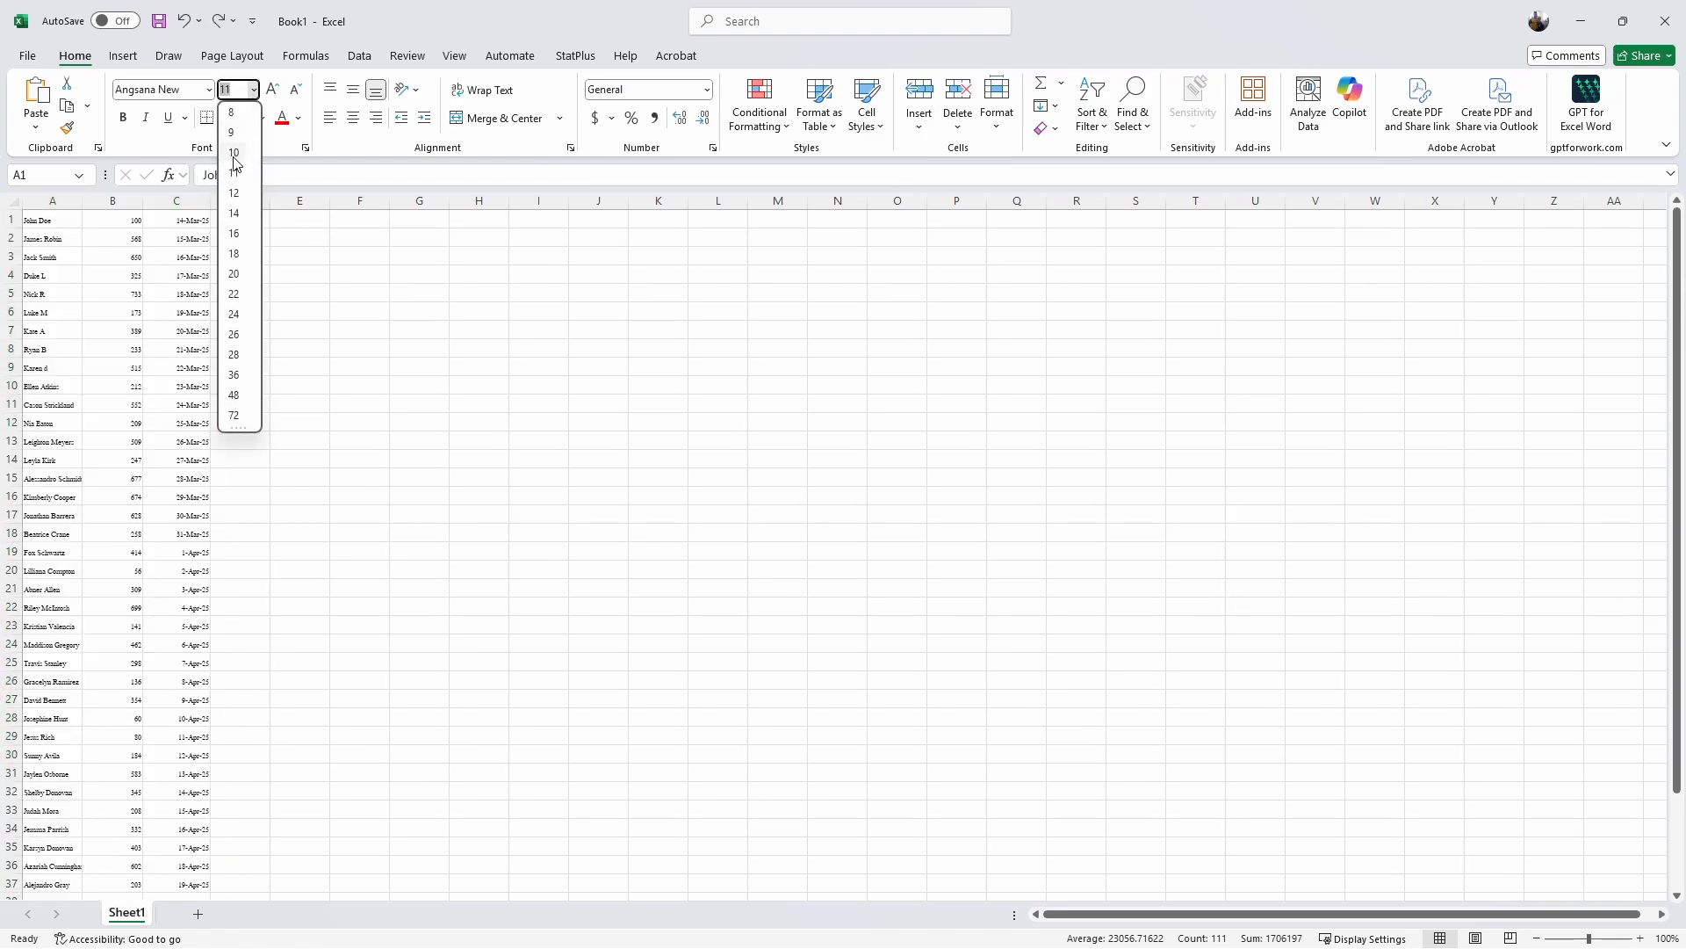
left_click(234, 152)
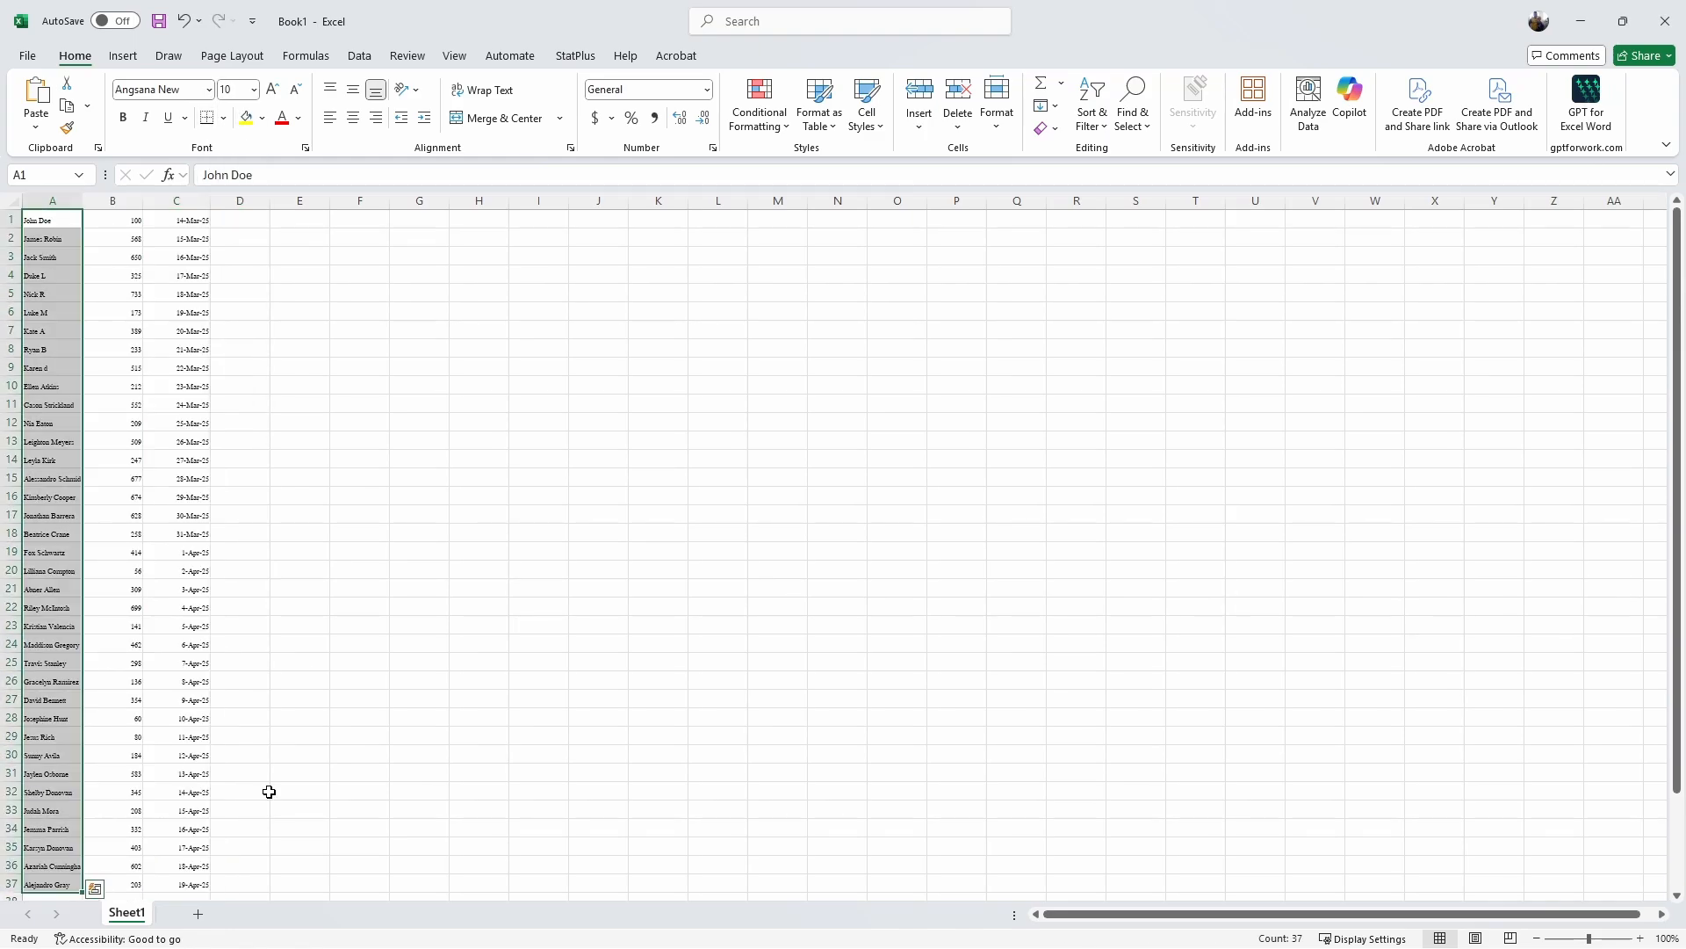
Step: Make the names in column A bold, then select the dates in column C
left_click(124, 119)
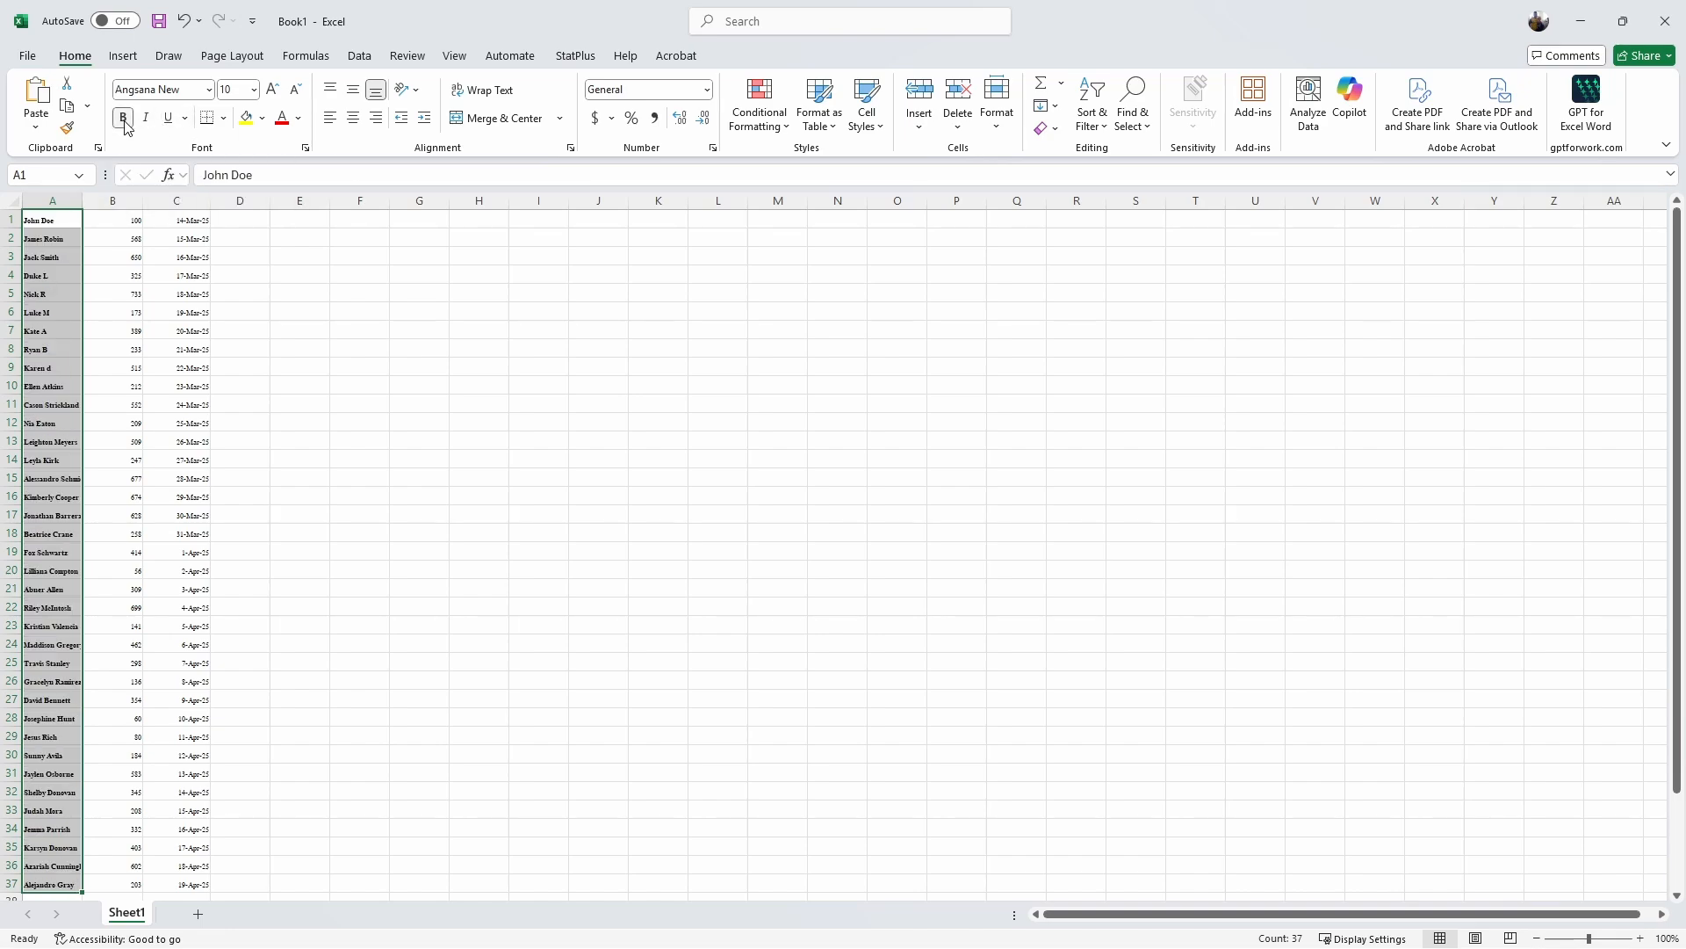
left_click(58, 220)
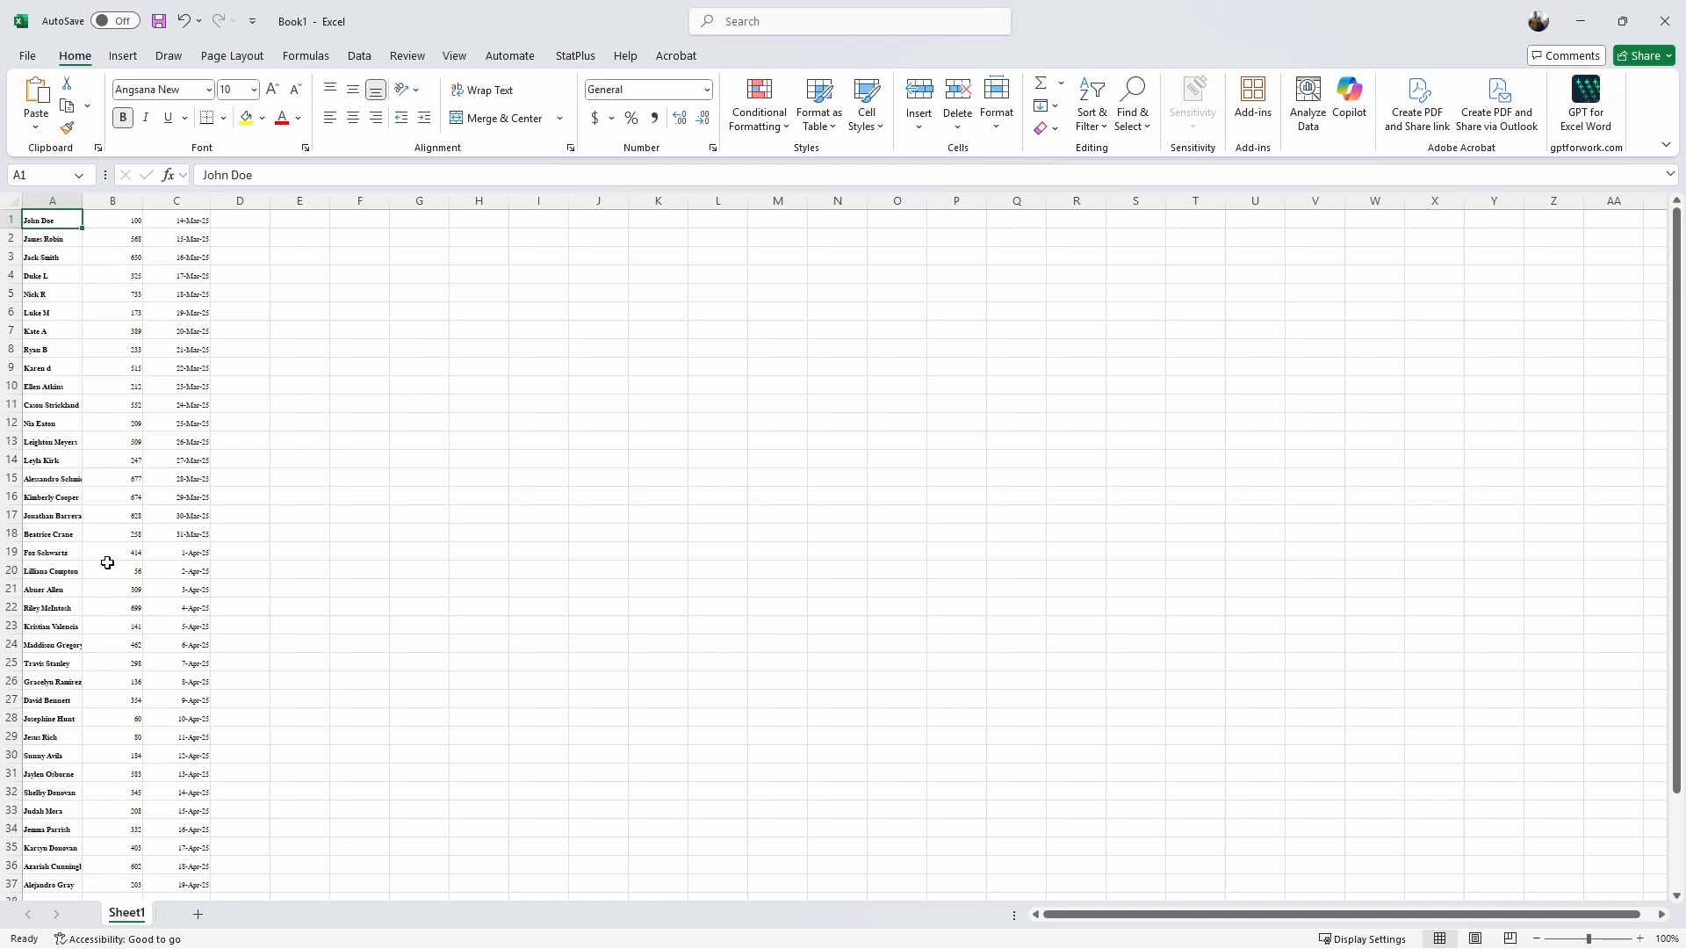
left_click_drag(171, 220, 194, 882)
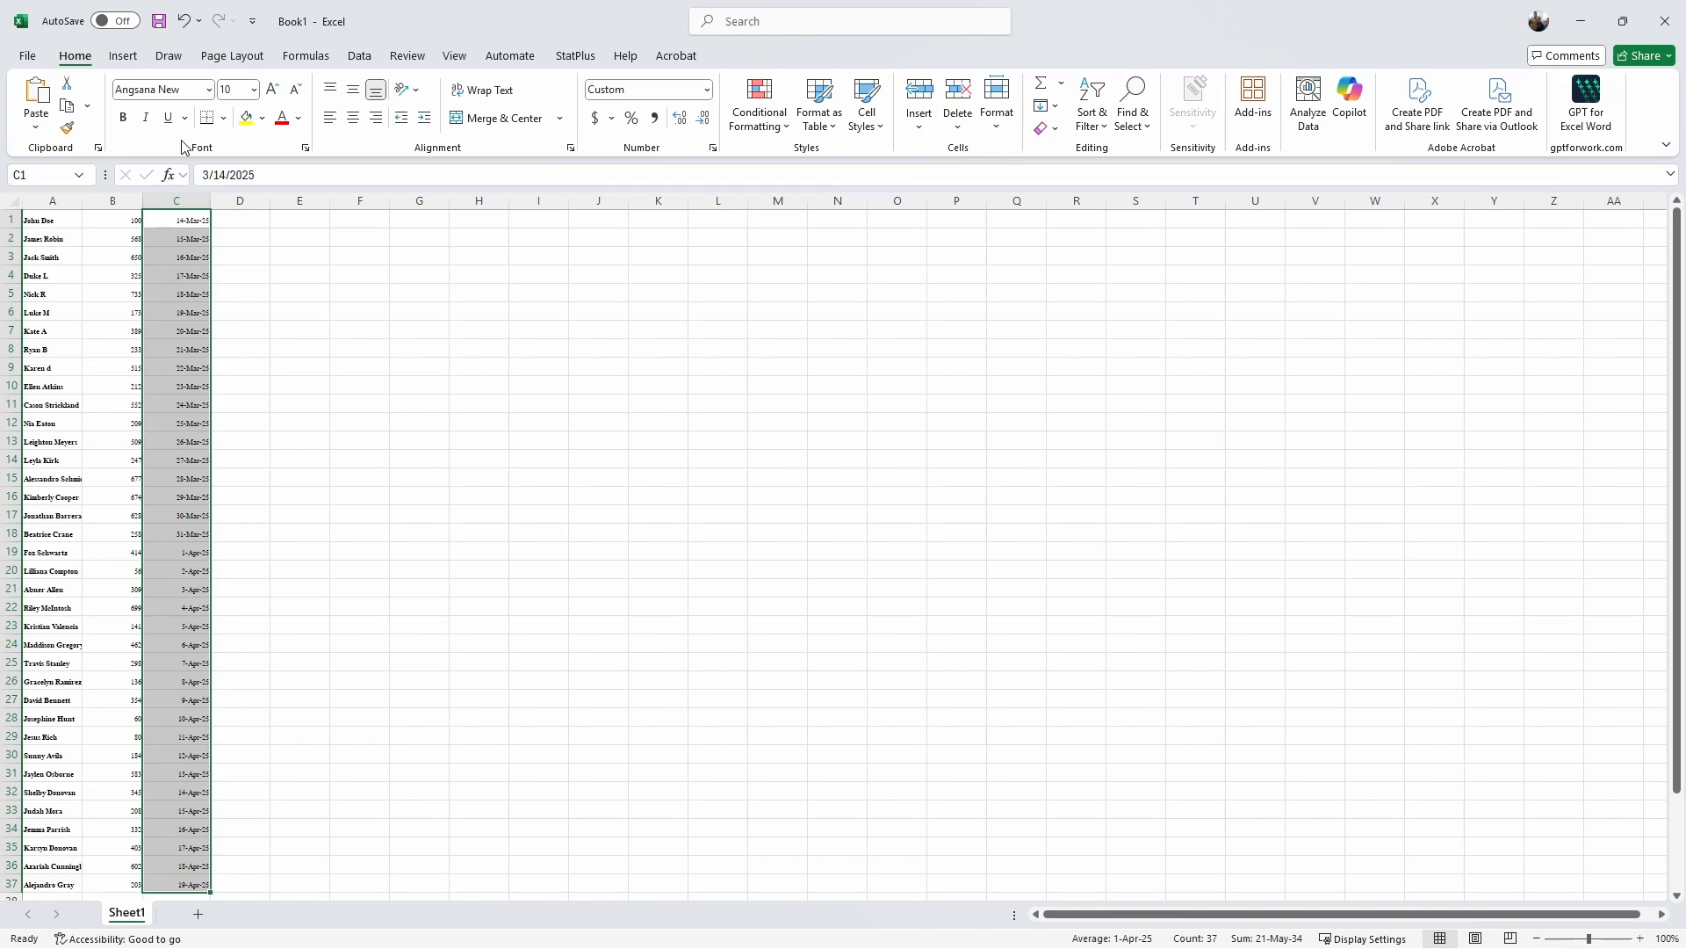
Step: Give the dates in column C a light blue fill and colour the names in column A purple
left_click(261, 117)
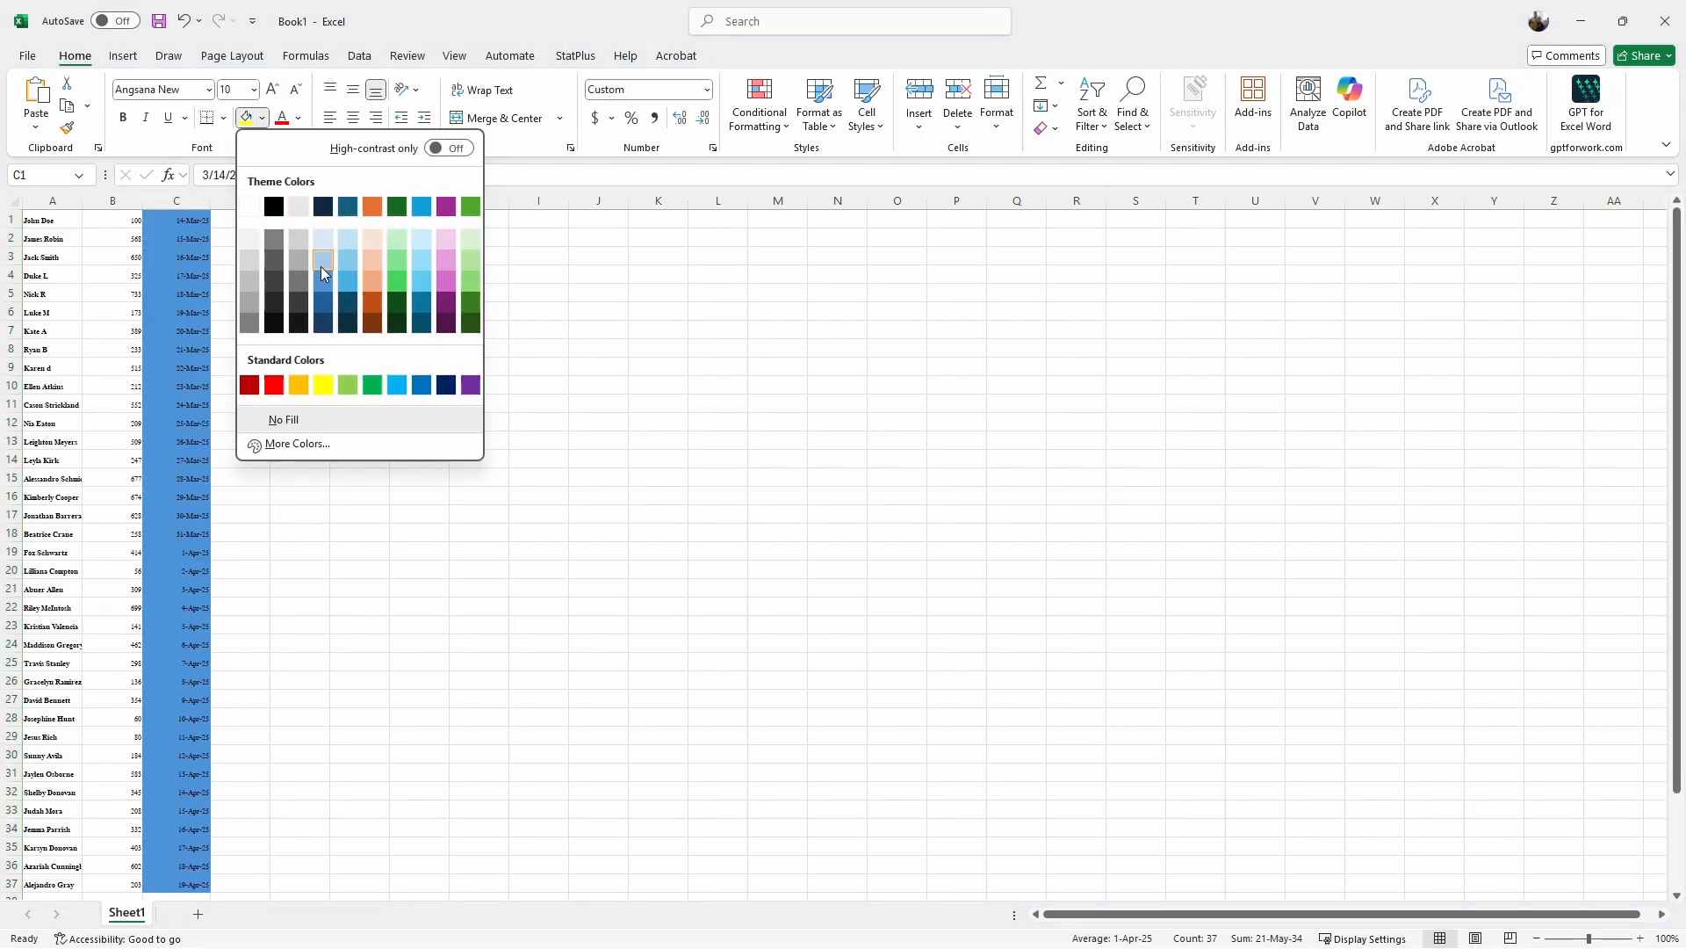
left_click(323, 240)
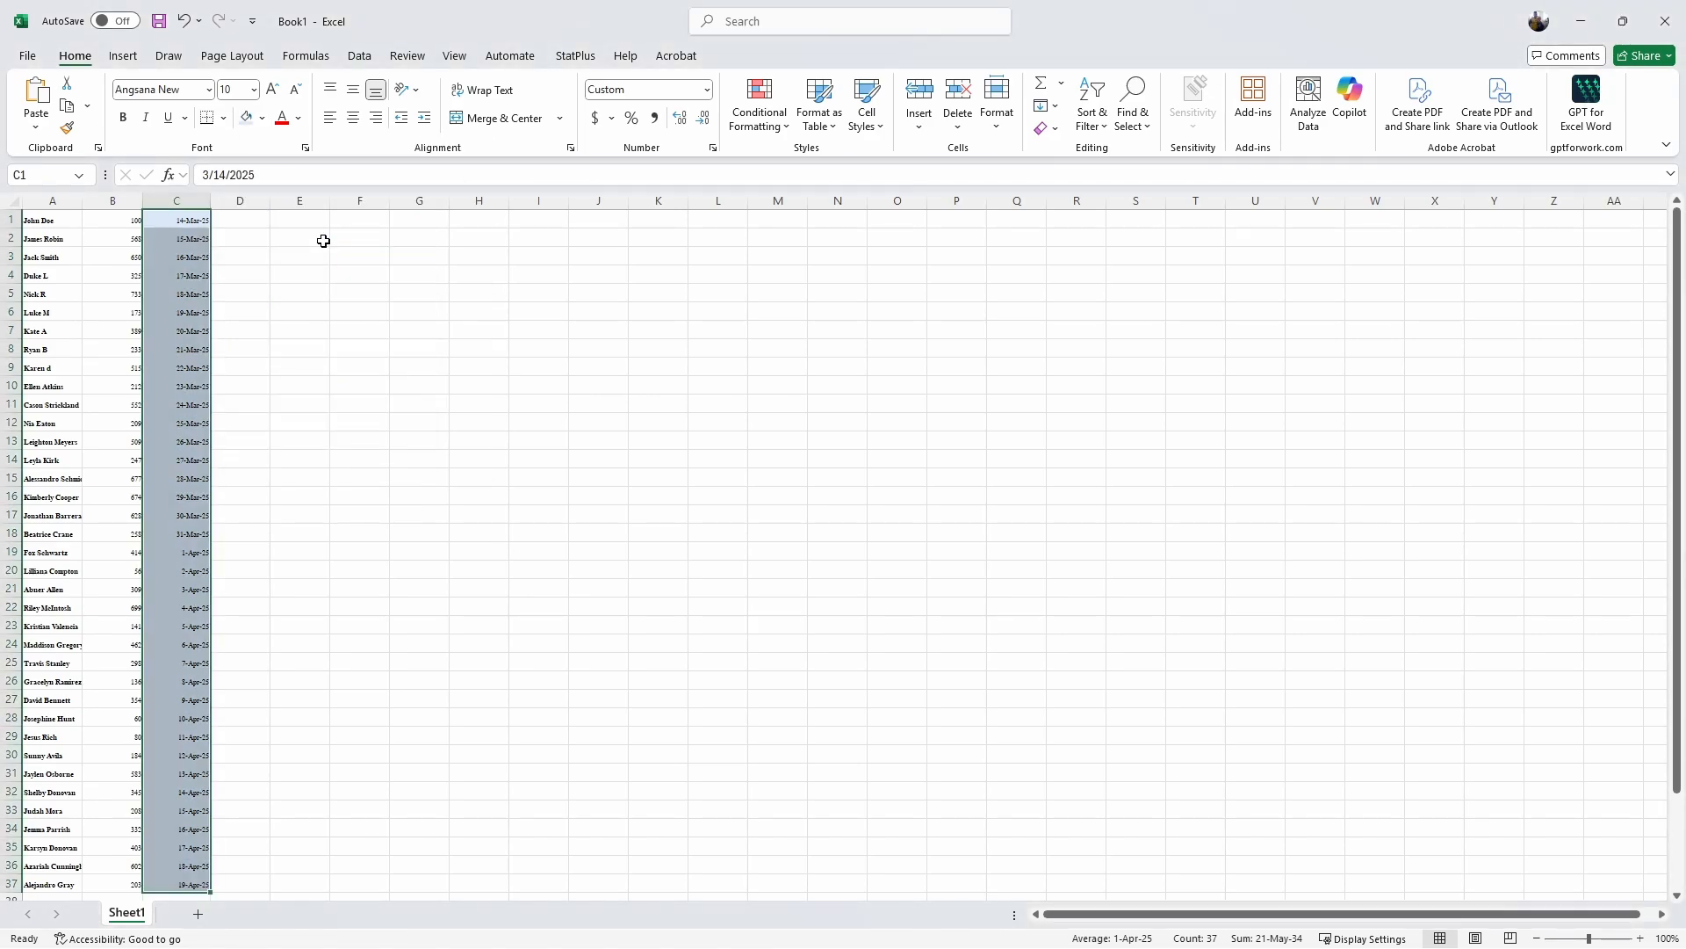
left_click_drag(63, 223, 53, 887)
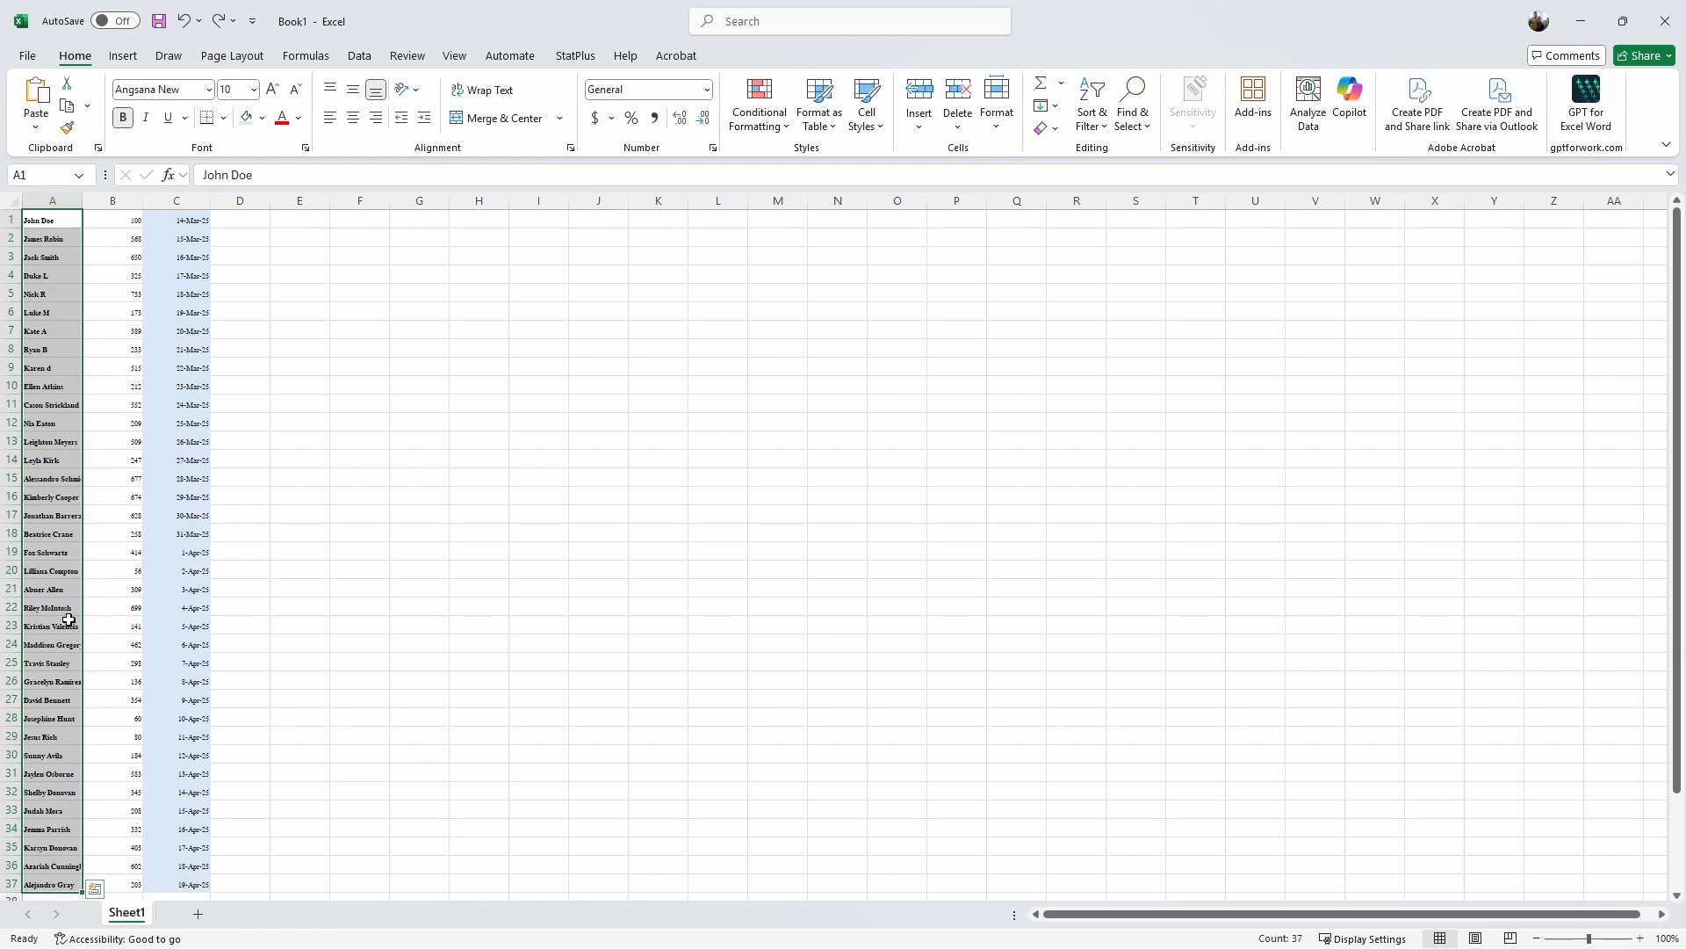
left_click(282, 118)
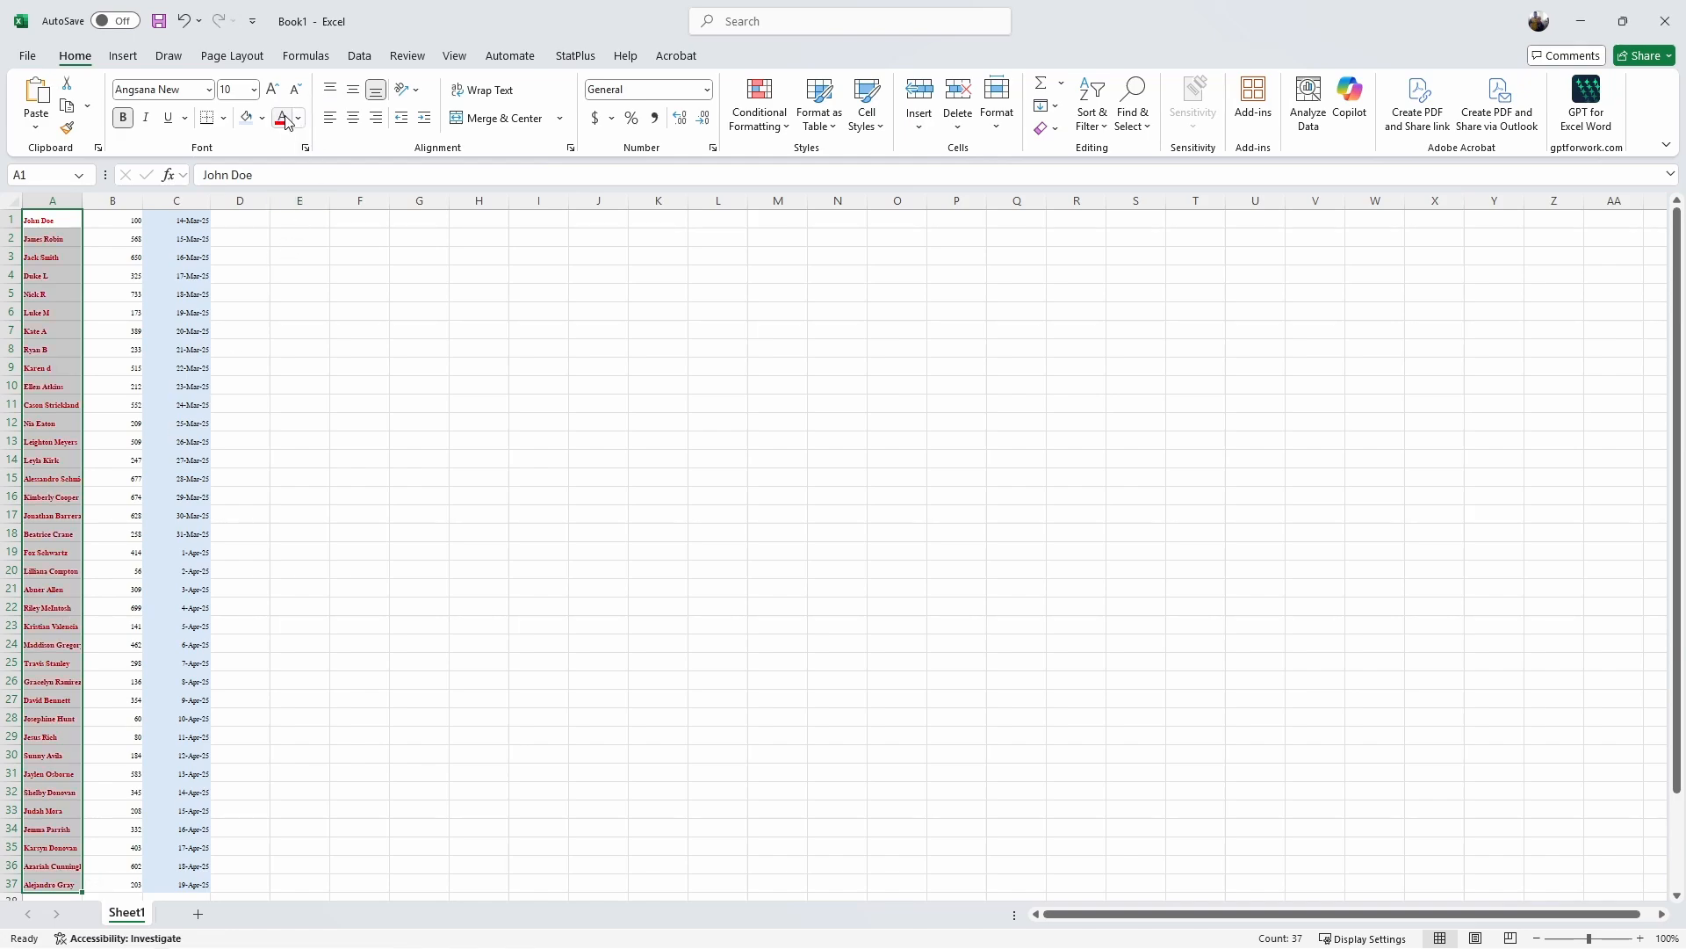
left_click(300, 120)
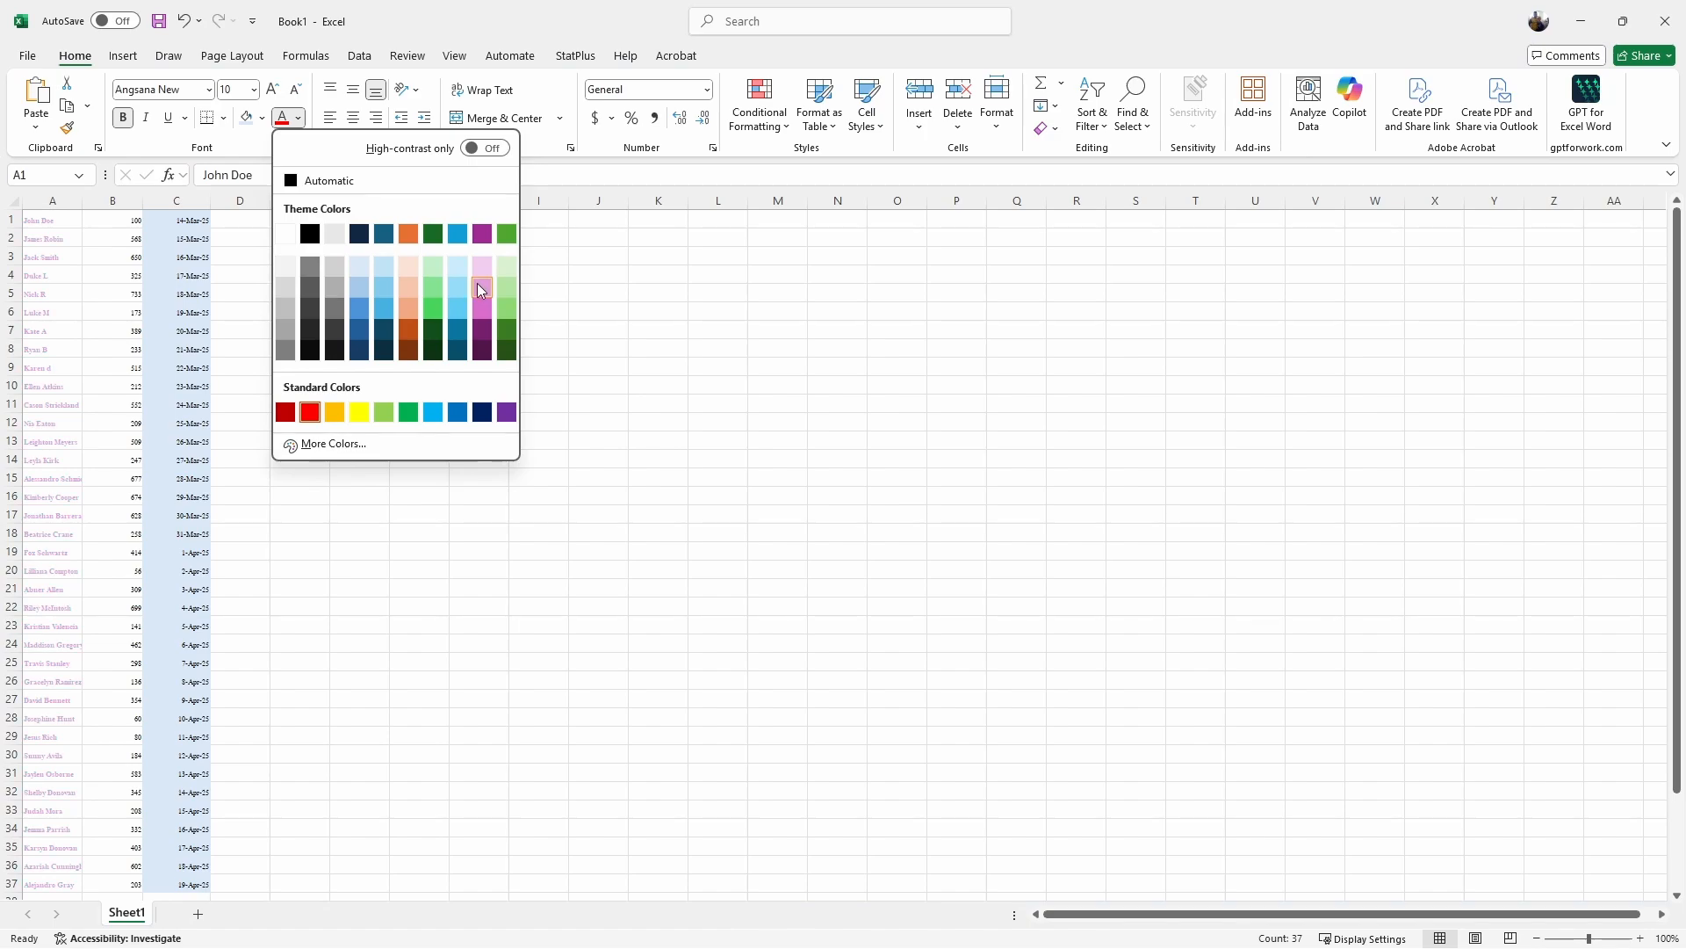
left_click(475, 331)
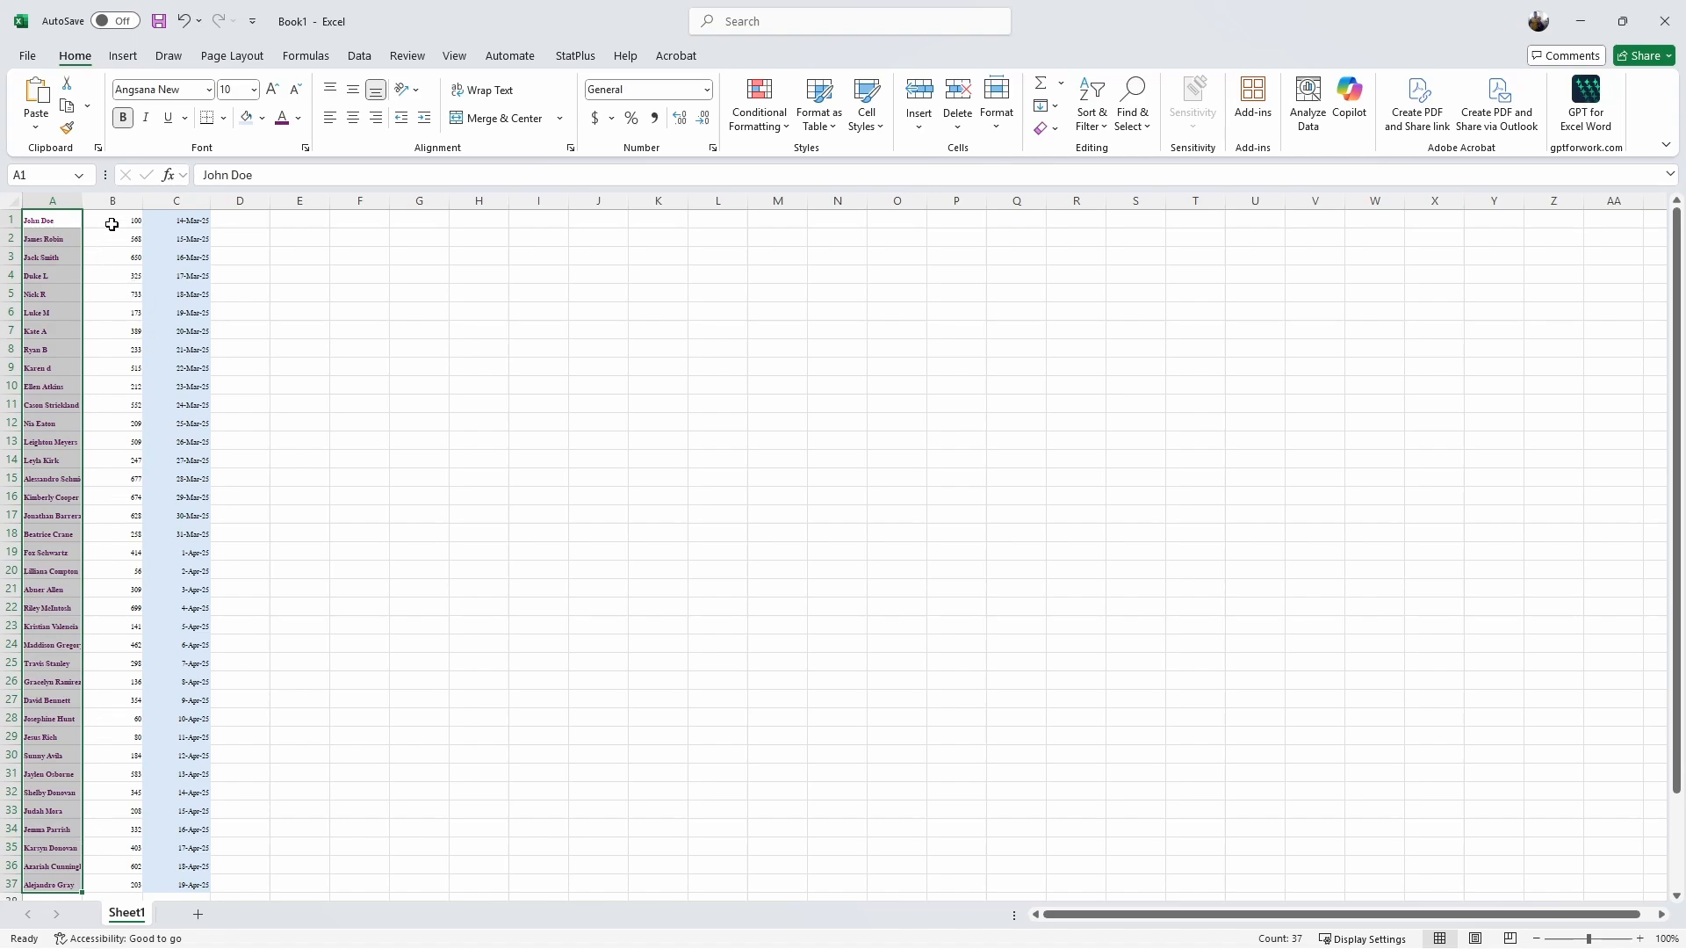
Step: Centre-align the amounts in B1:B37, then select the names in A1:A37
left_click_drag(113, 221, 98, 883)
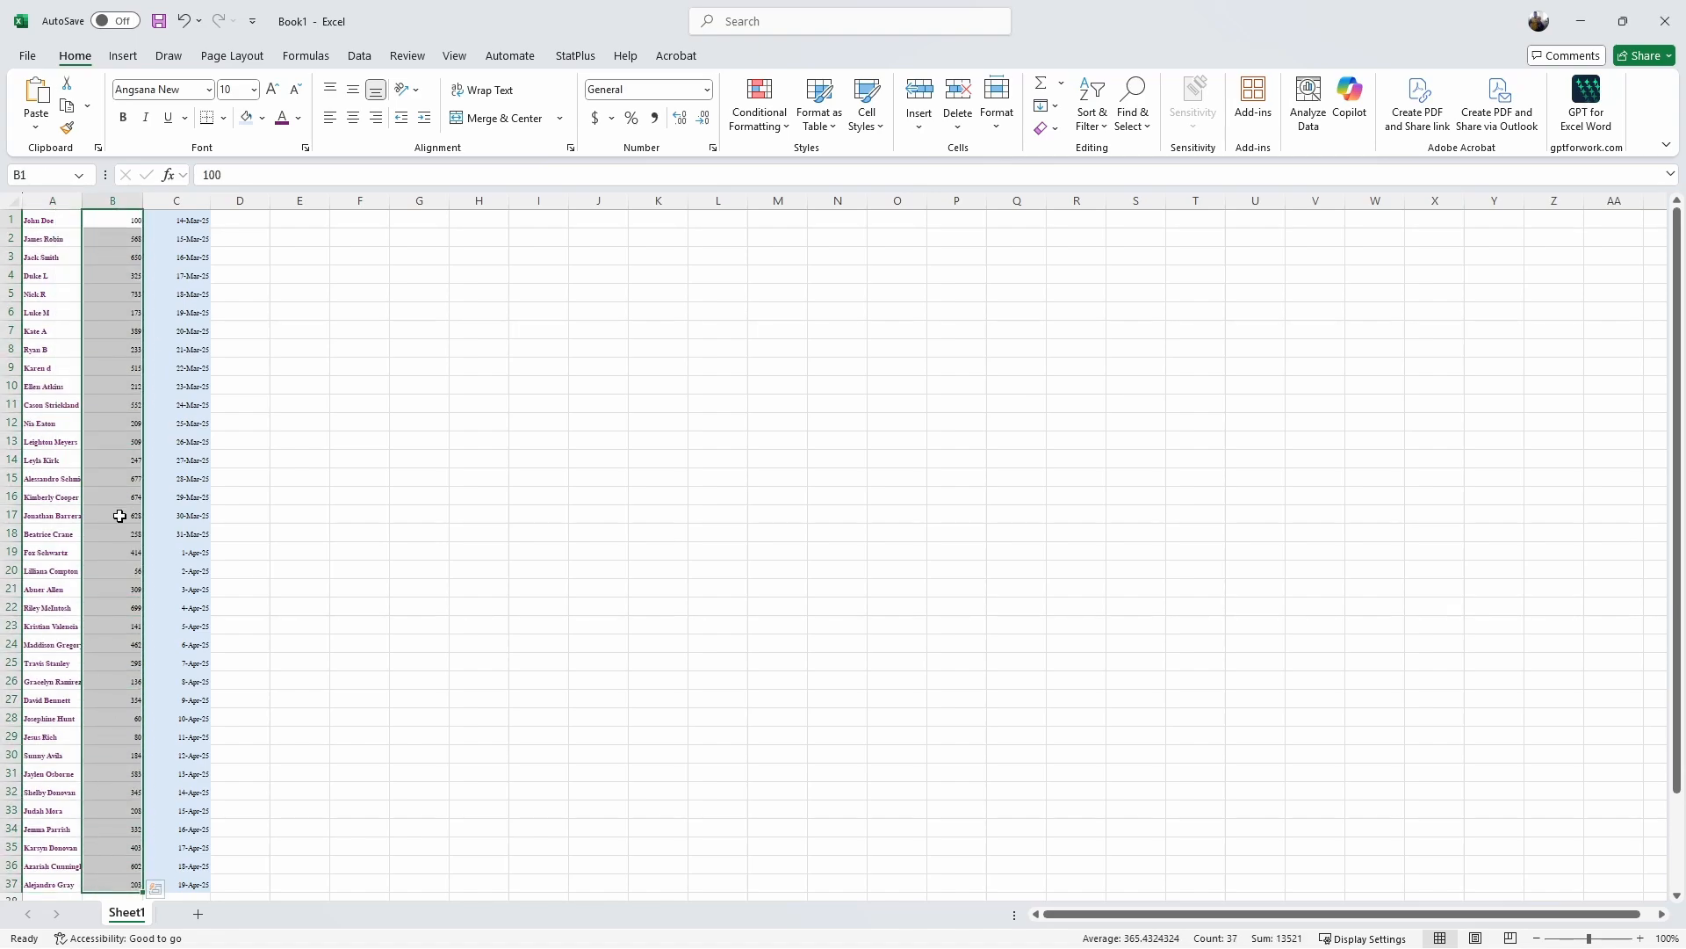
left_click(350, 126)
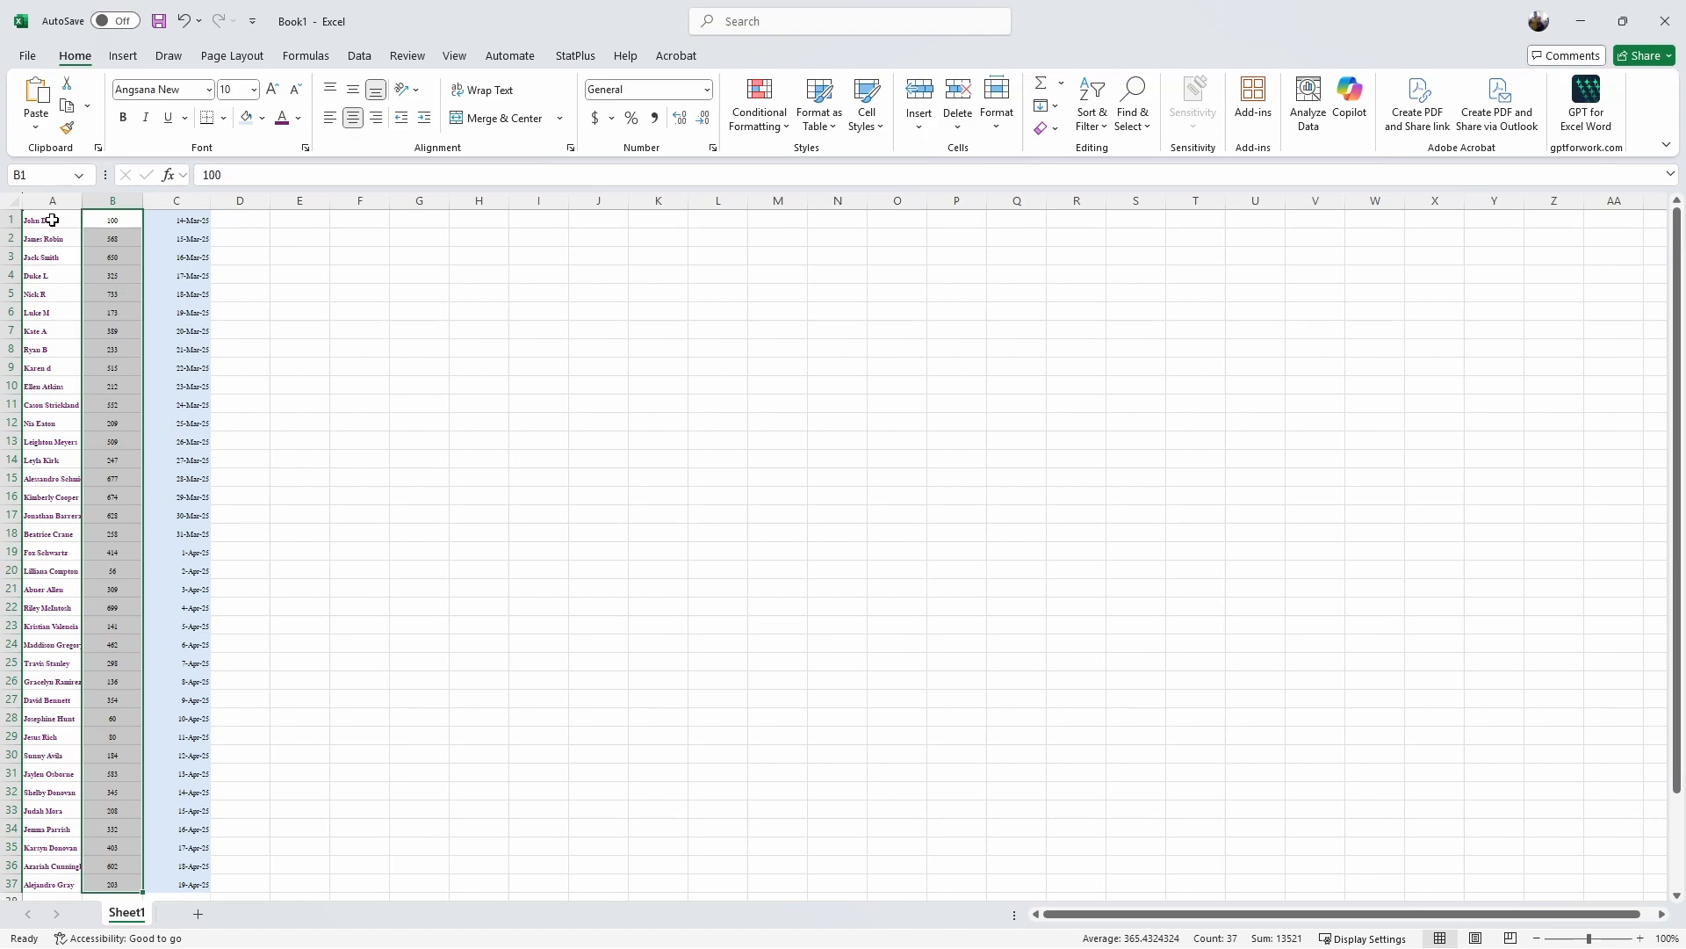
left_click_drag(51, 221, 44, 890)
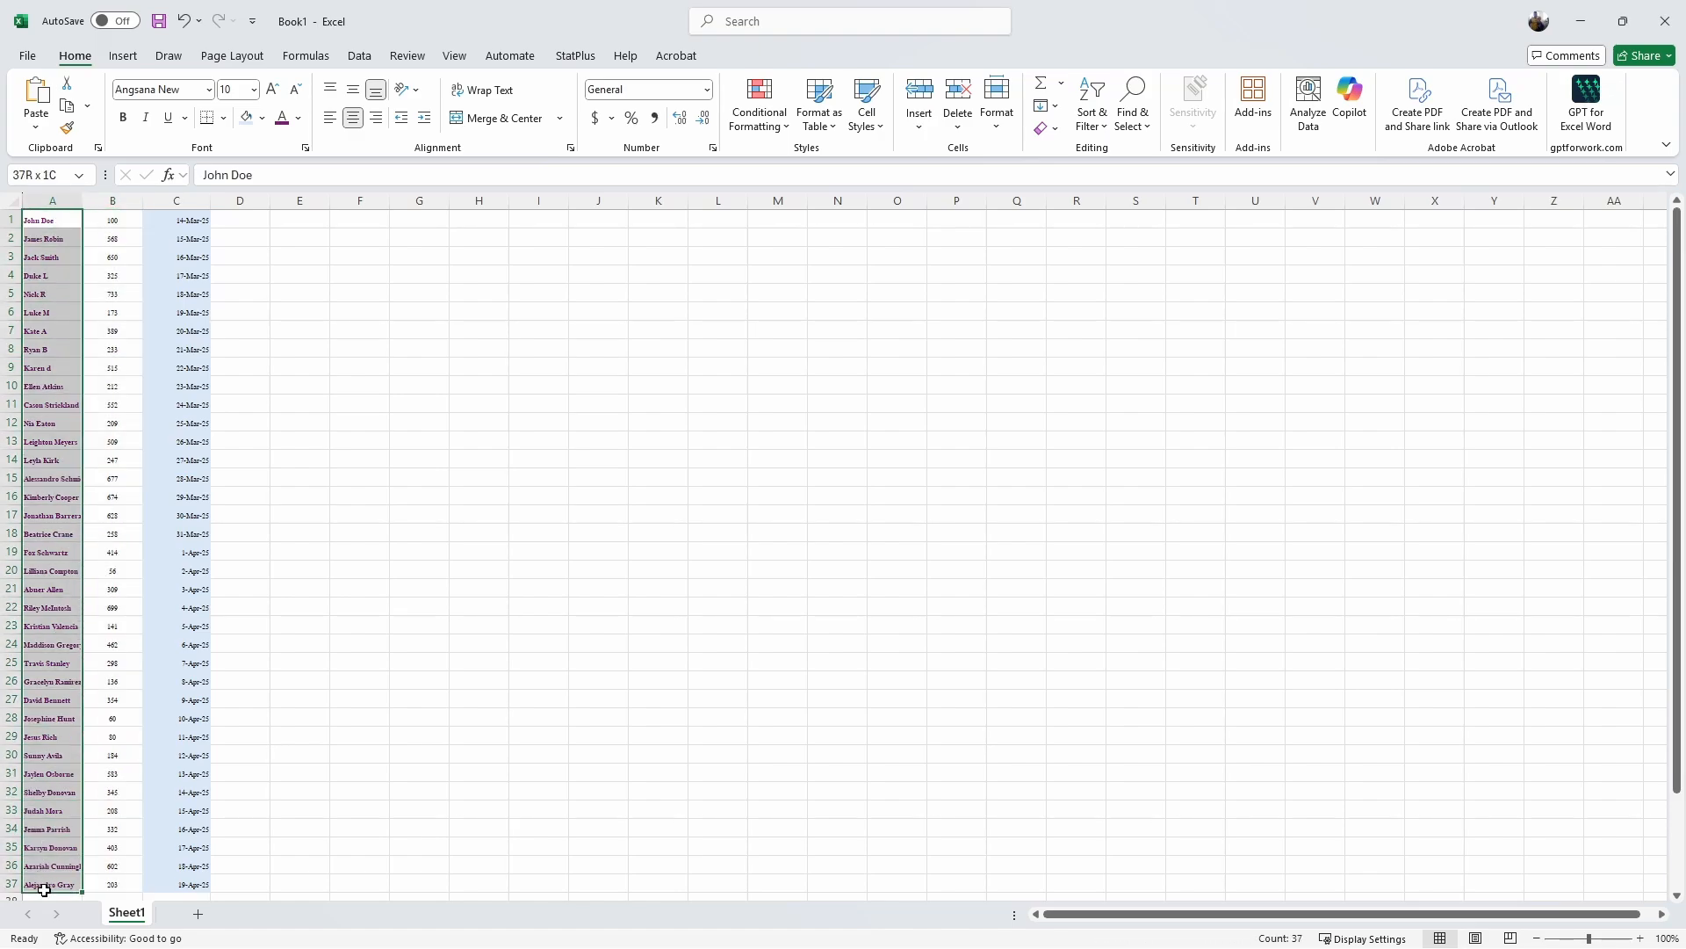
Step: Turn on Wrap Text for column A so long names break onto two lines
left_click(481, 91)
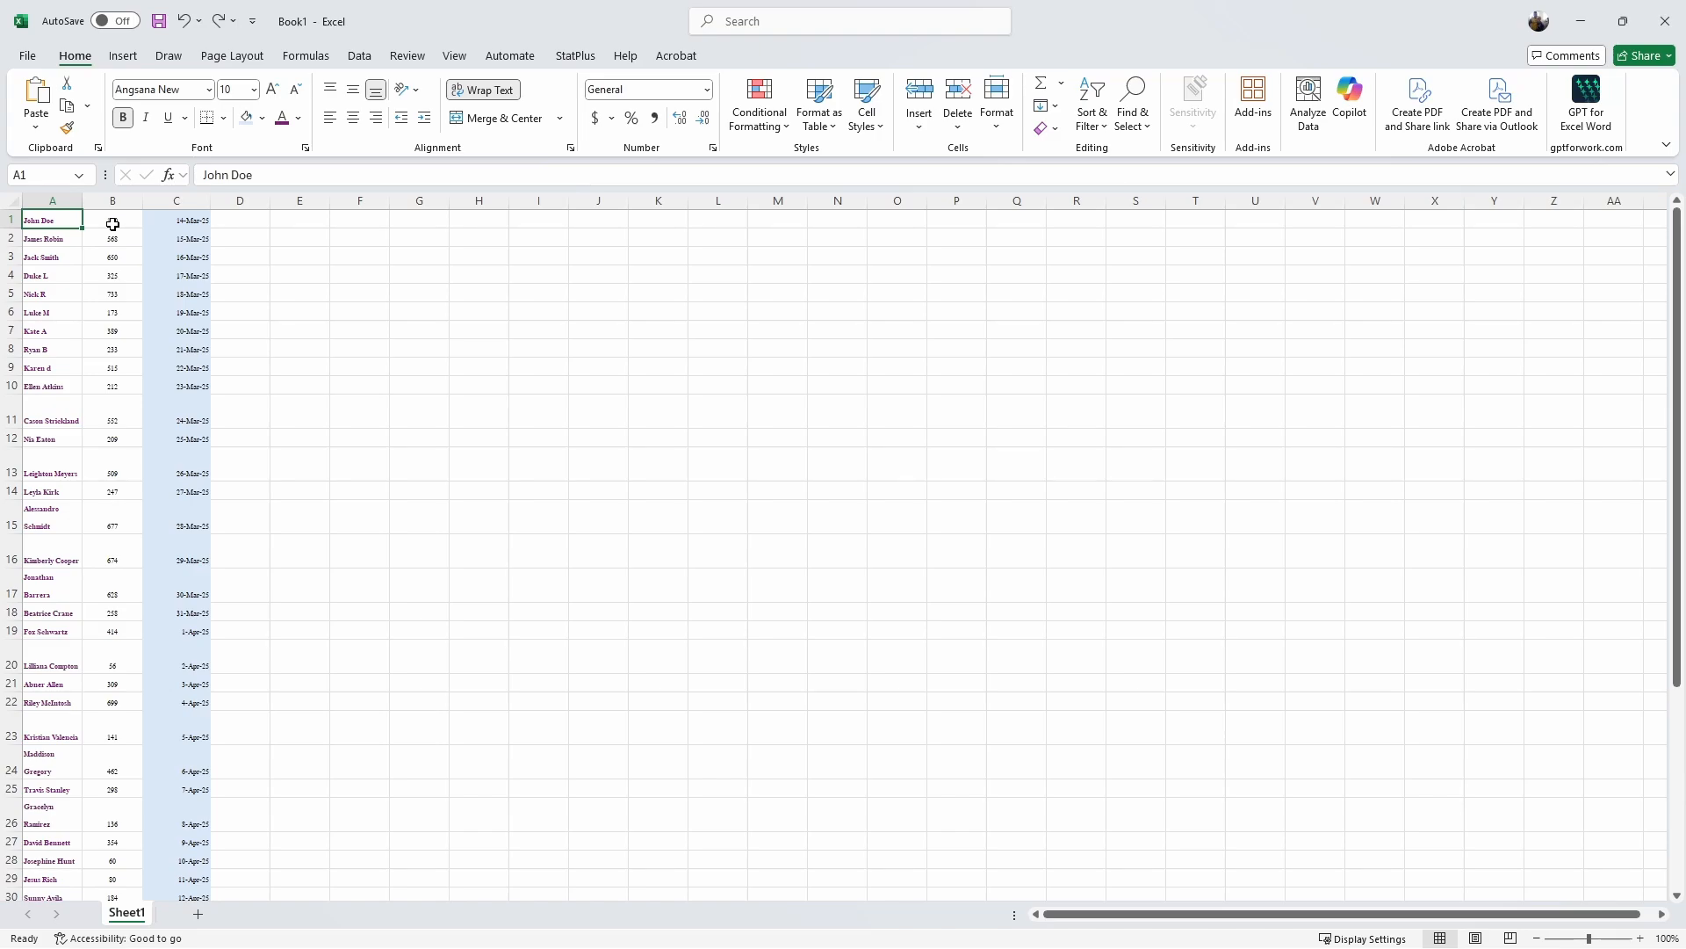
Step: Format the amounts in B1:B37 as Currency, displaying values like $100.00
left_click_drag(113, 224, 109, 832)
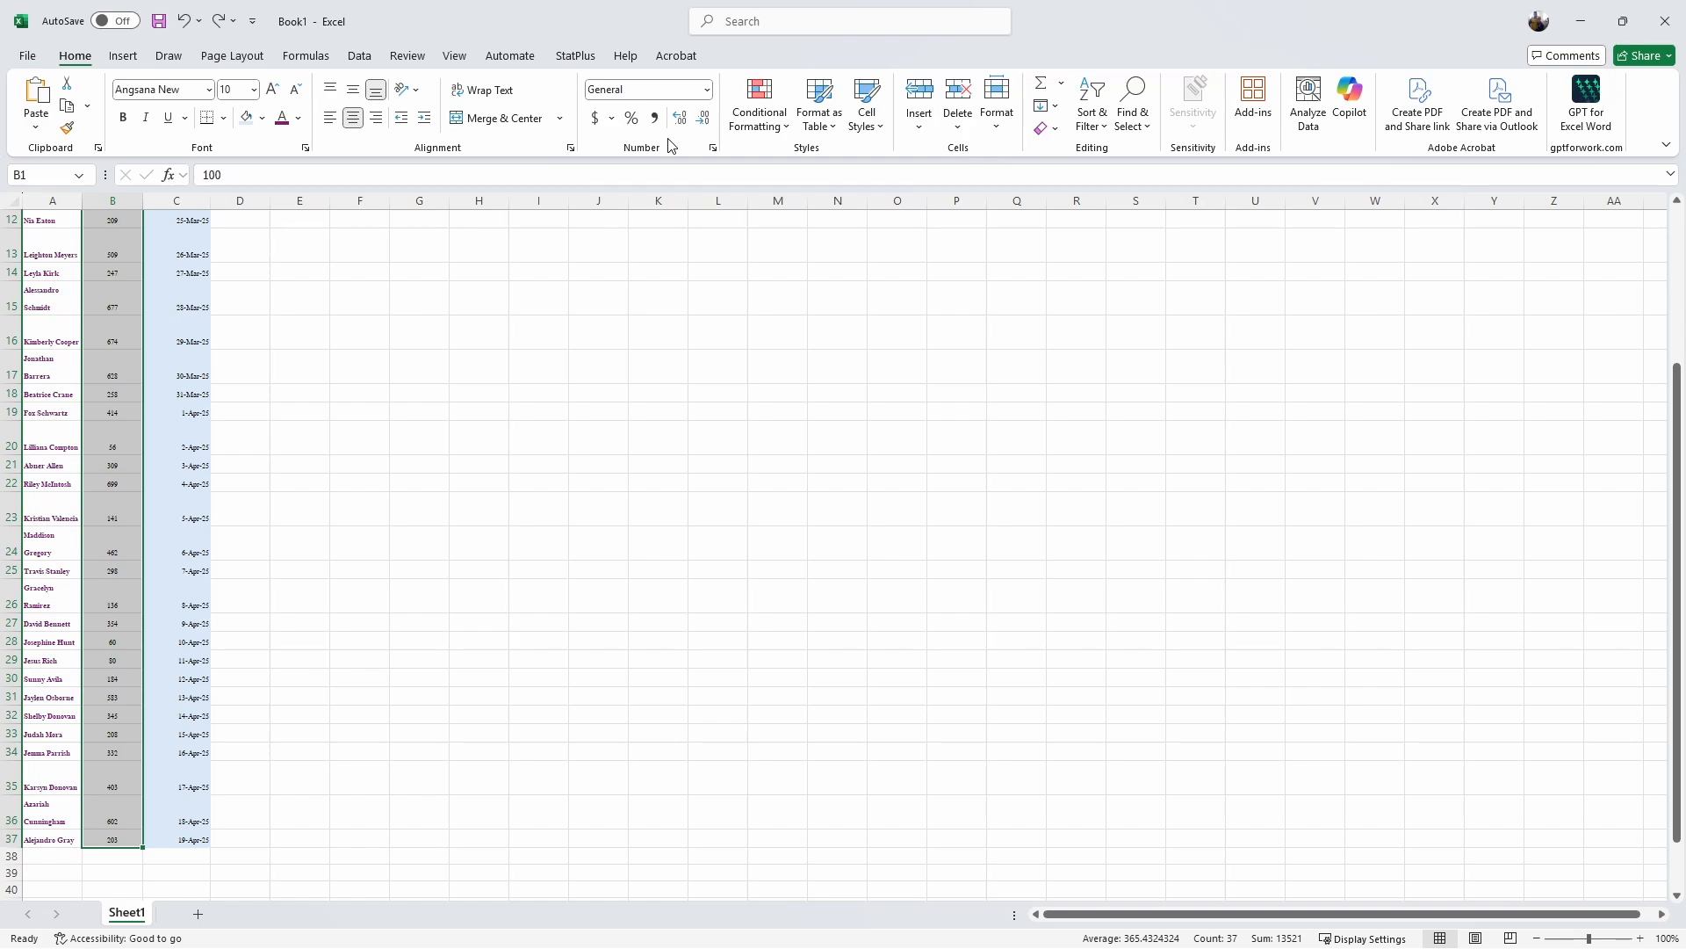
left_click(705, 90)
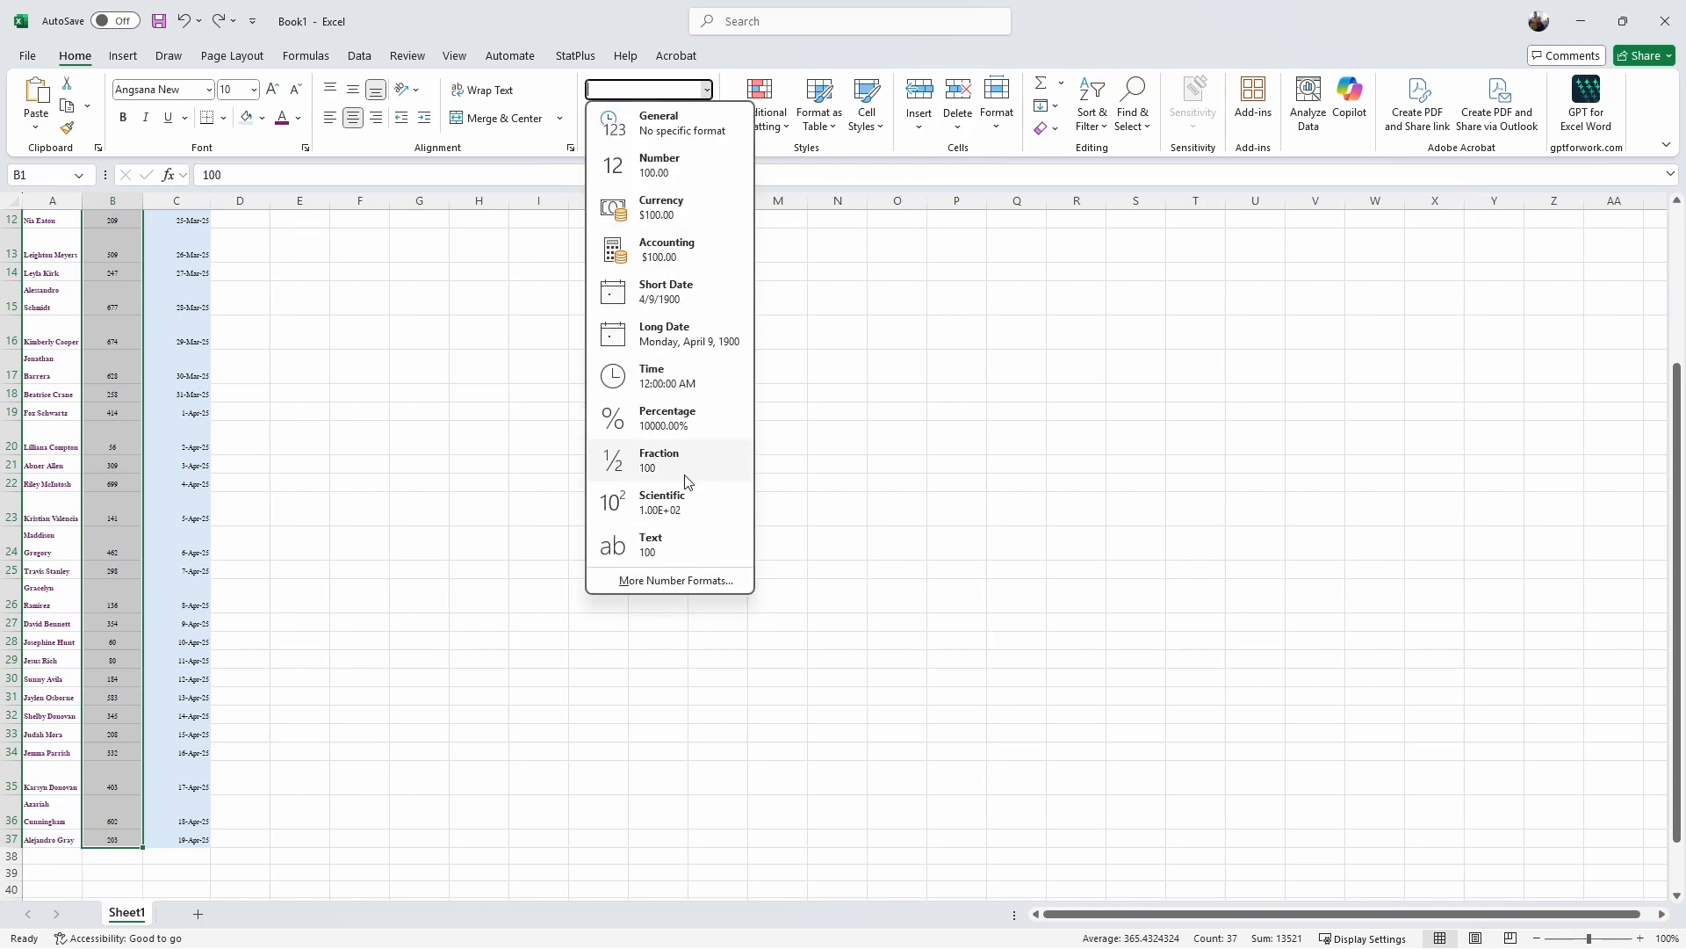
left_click(650, 218)
scroll(648, 226, "up", 4)
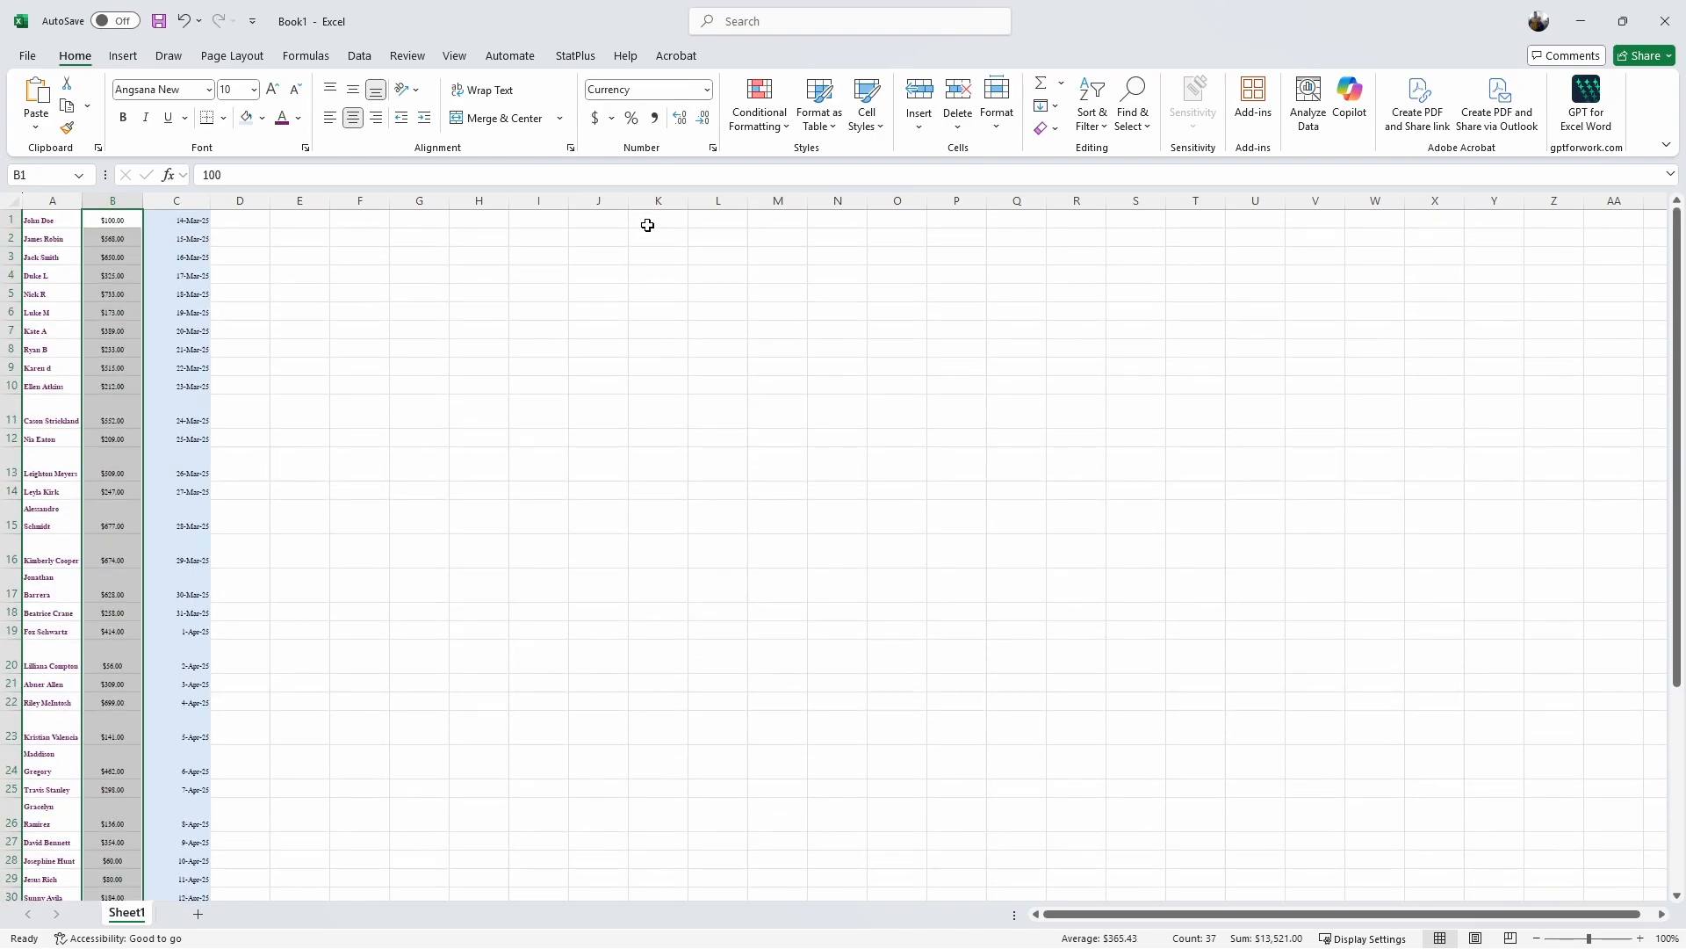
left_click(49, 222)
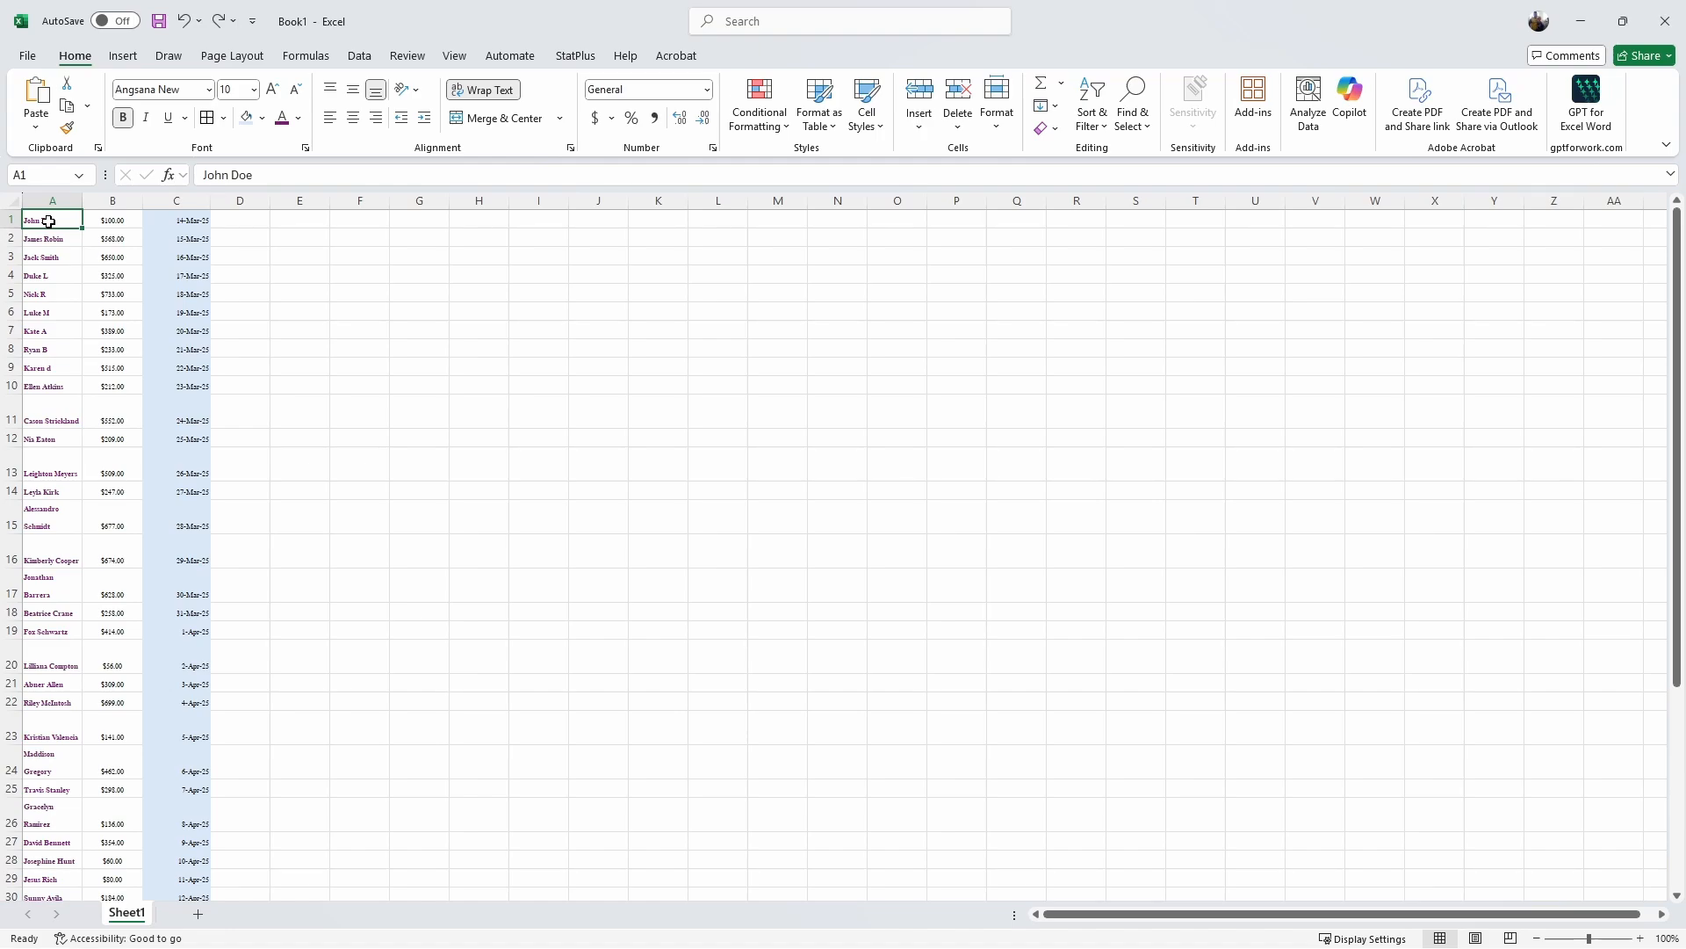
Step: Apply All Borders to every cell of the list A1:C37
left_click_drag(49, 222, 163, 833)
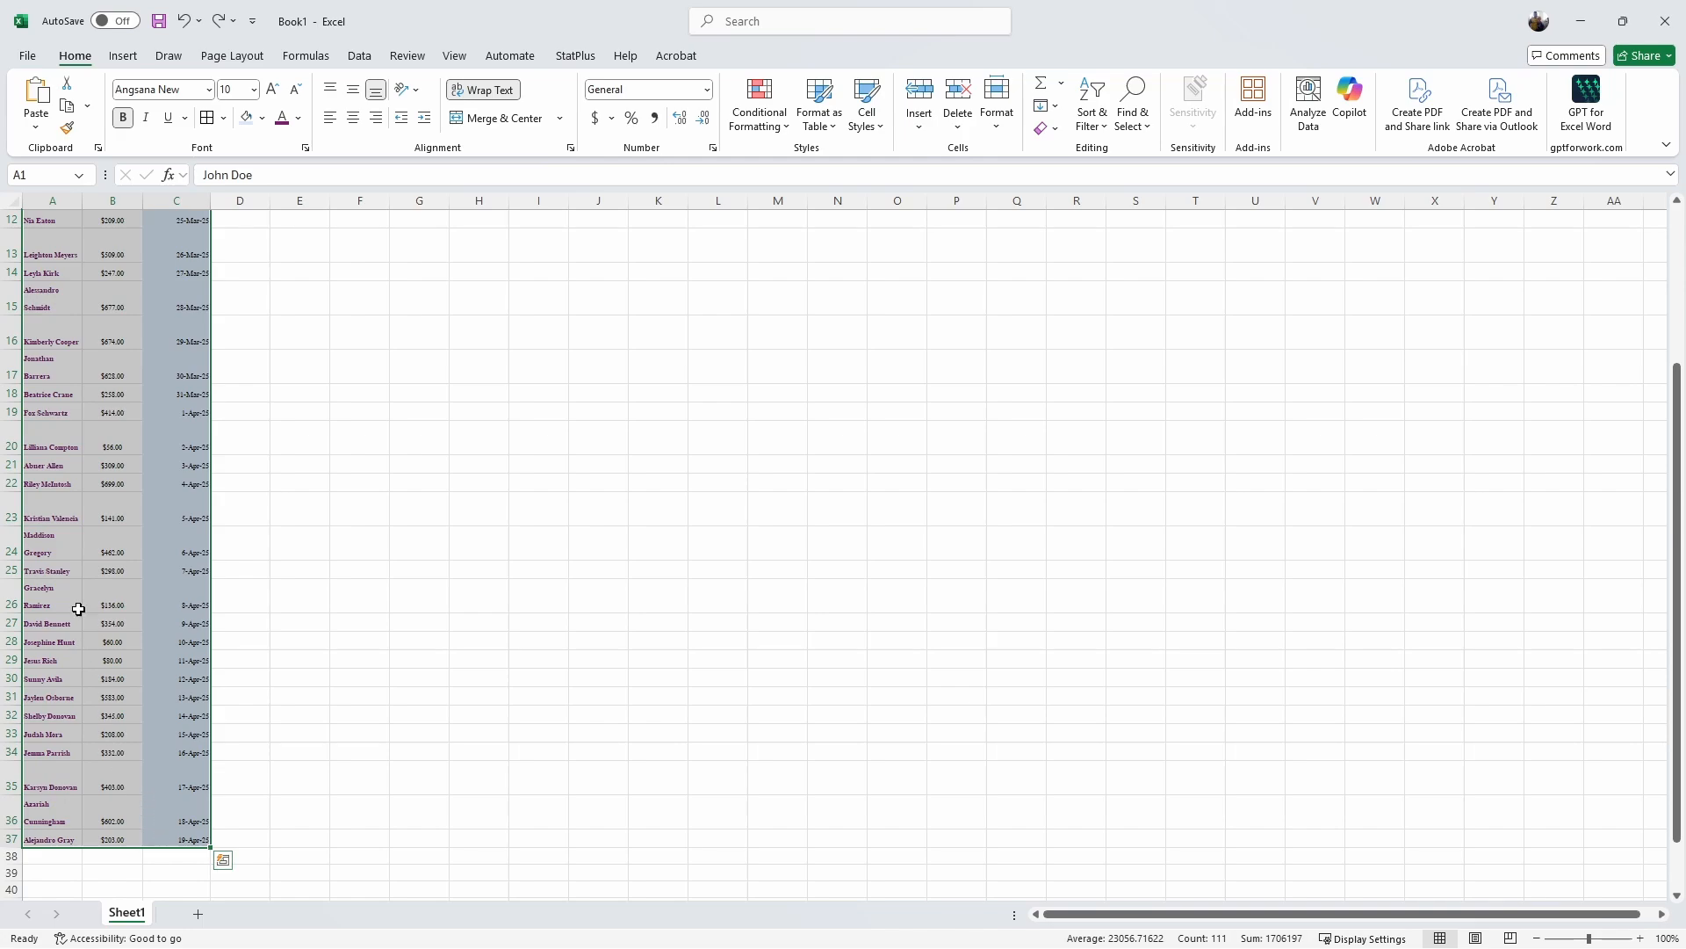
left_click(225, 120)
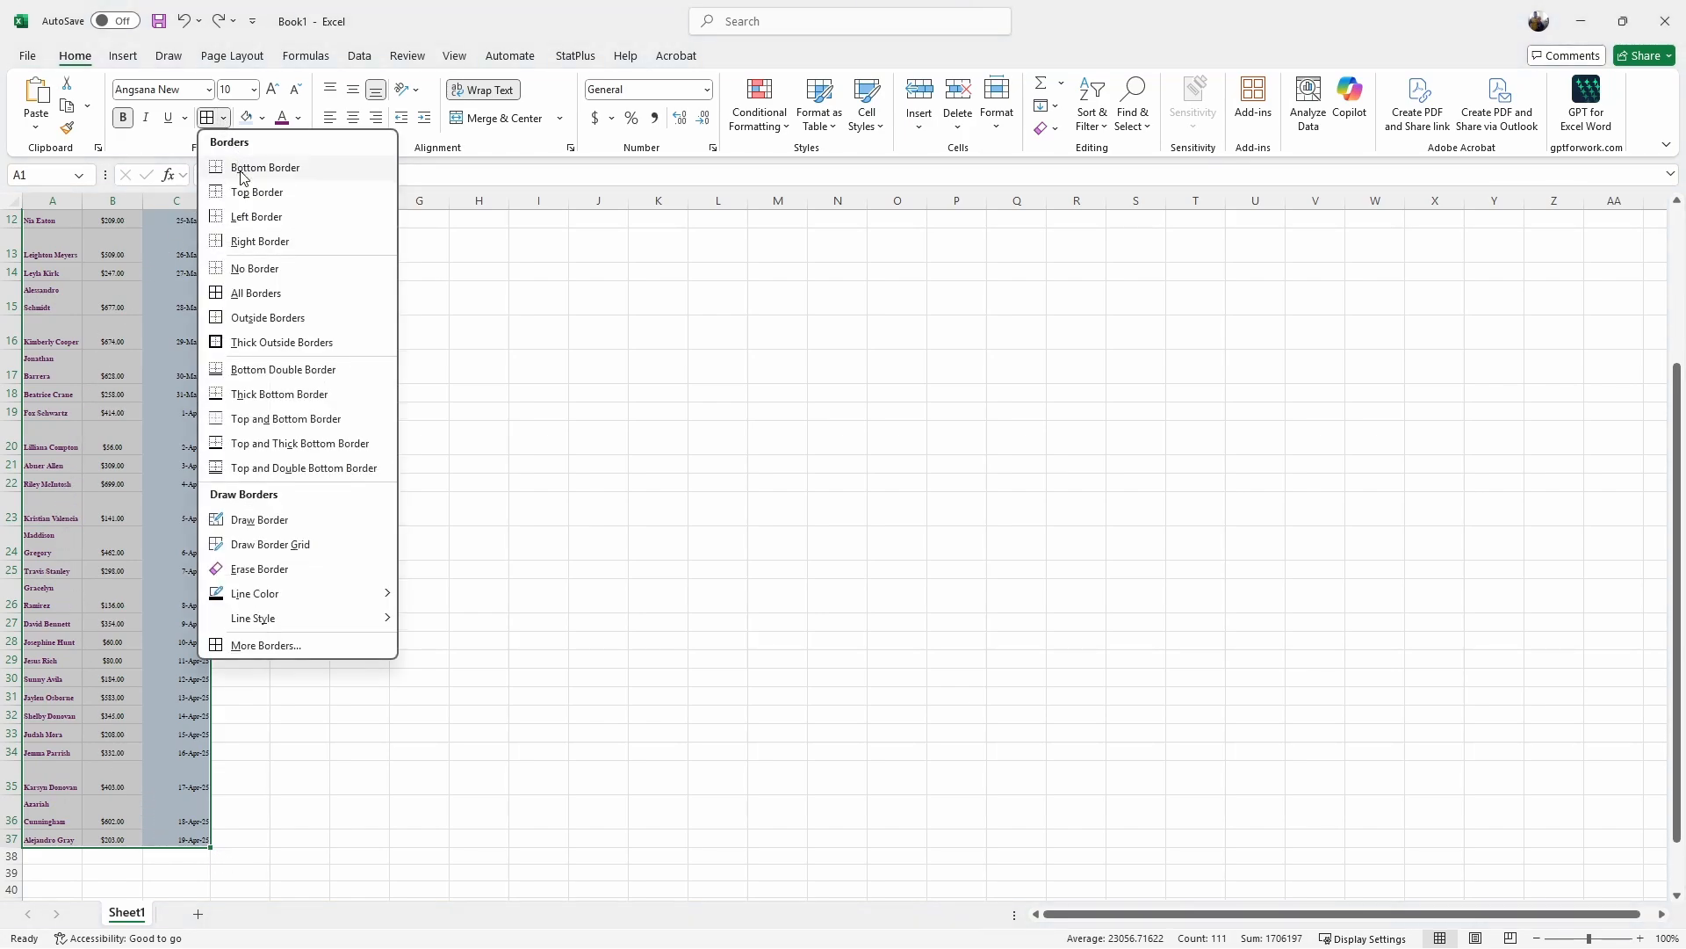
left_click(258, 293)
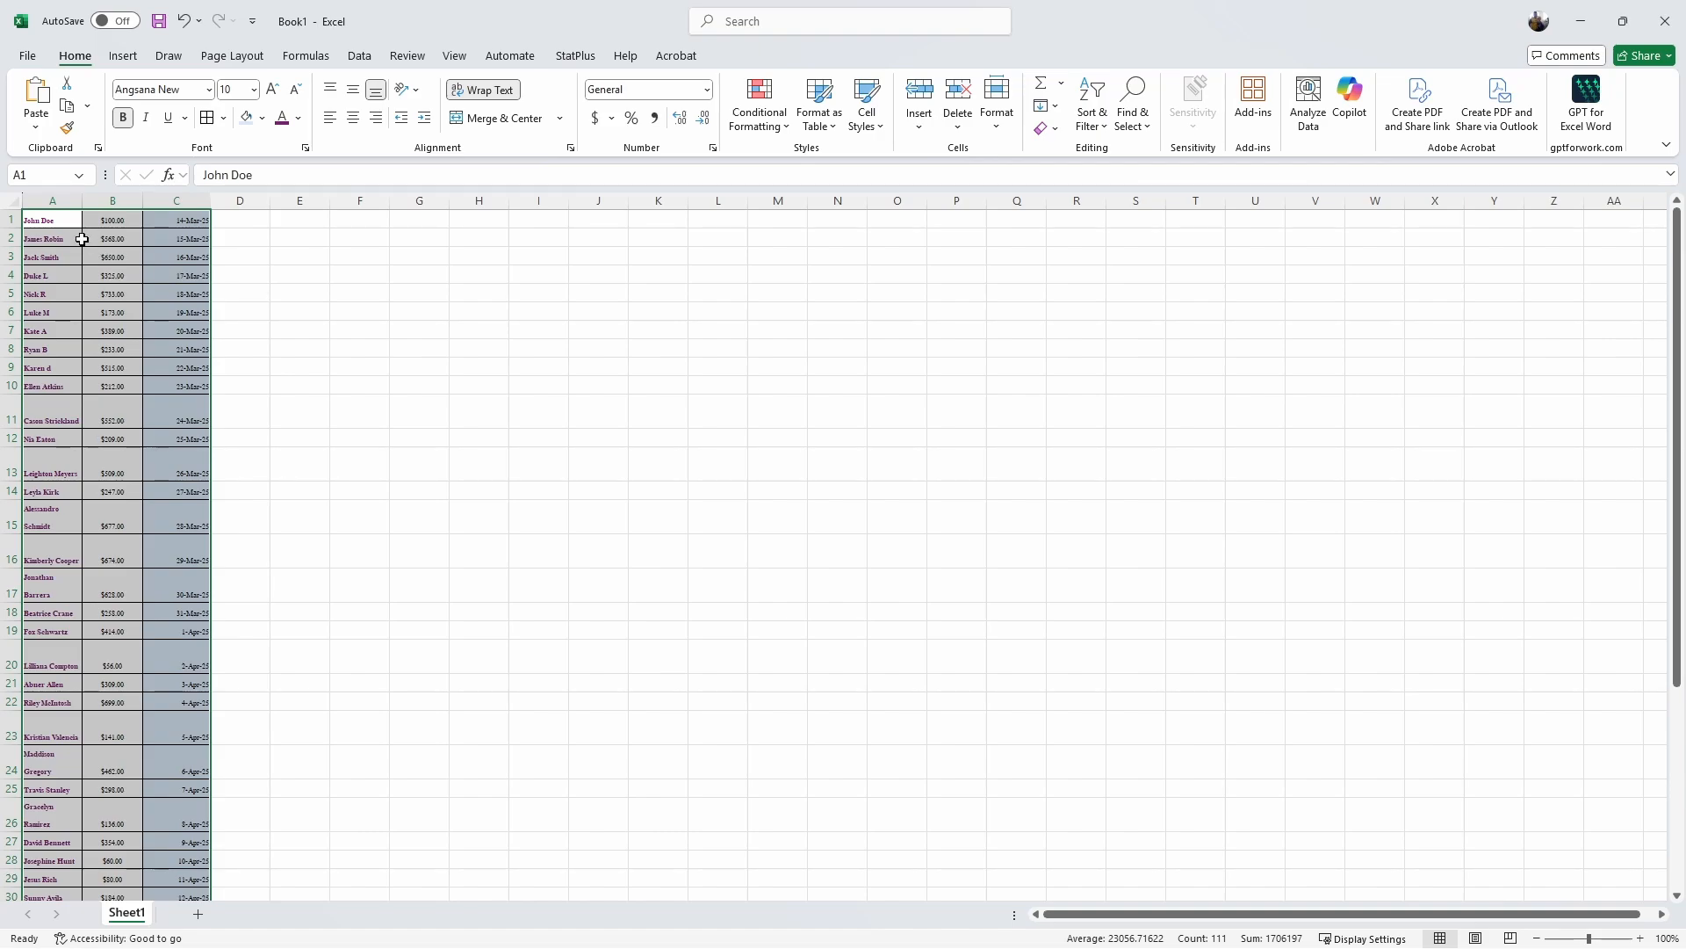
Step: Fill the first row A1:C1 with yellow, then reselect the whole list A1:C37
left_click_drag(55, 220, 151, 227)
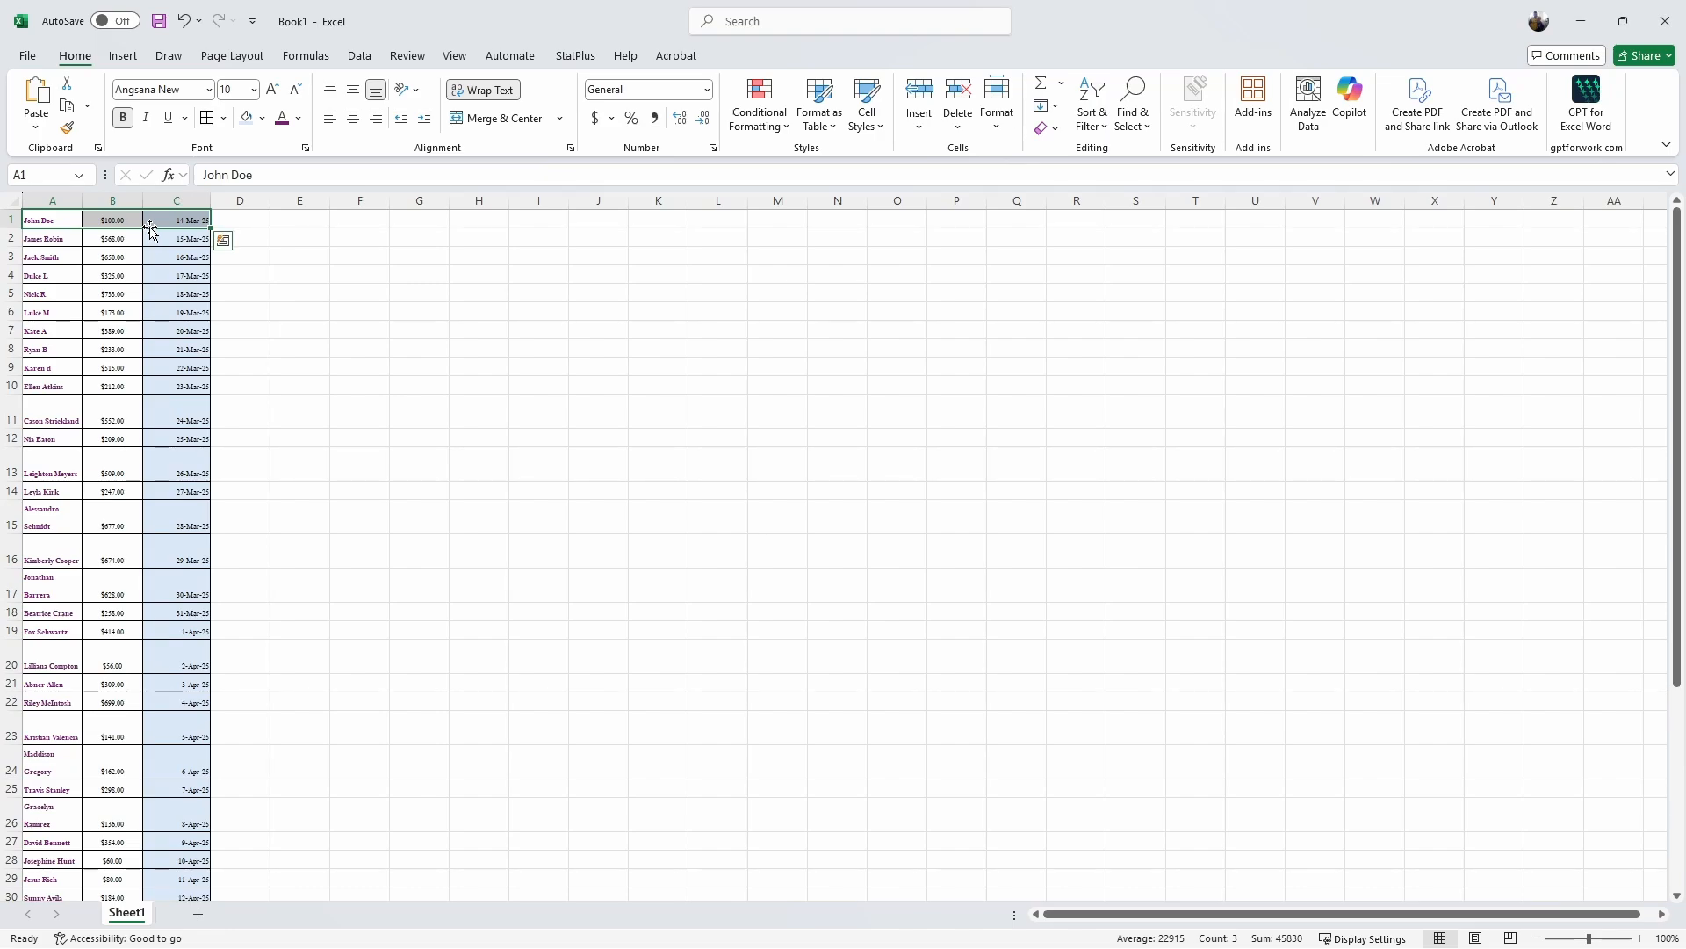
left_click(263, 119)
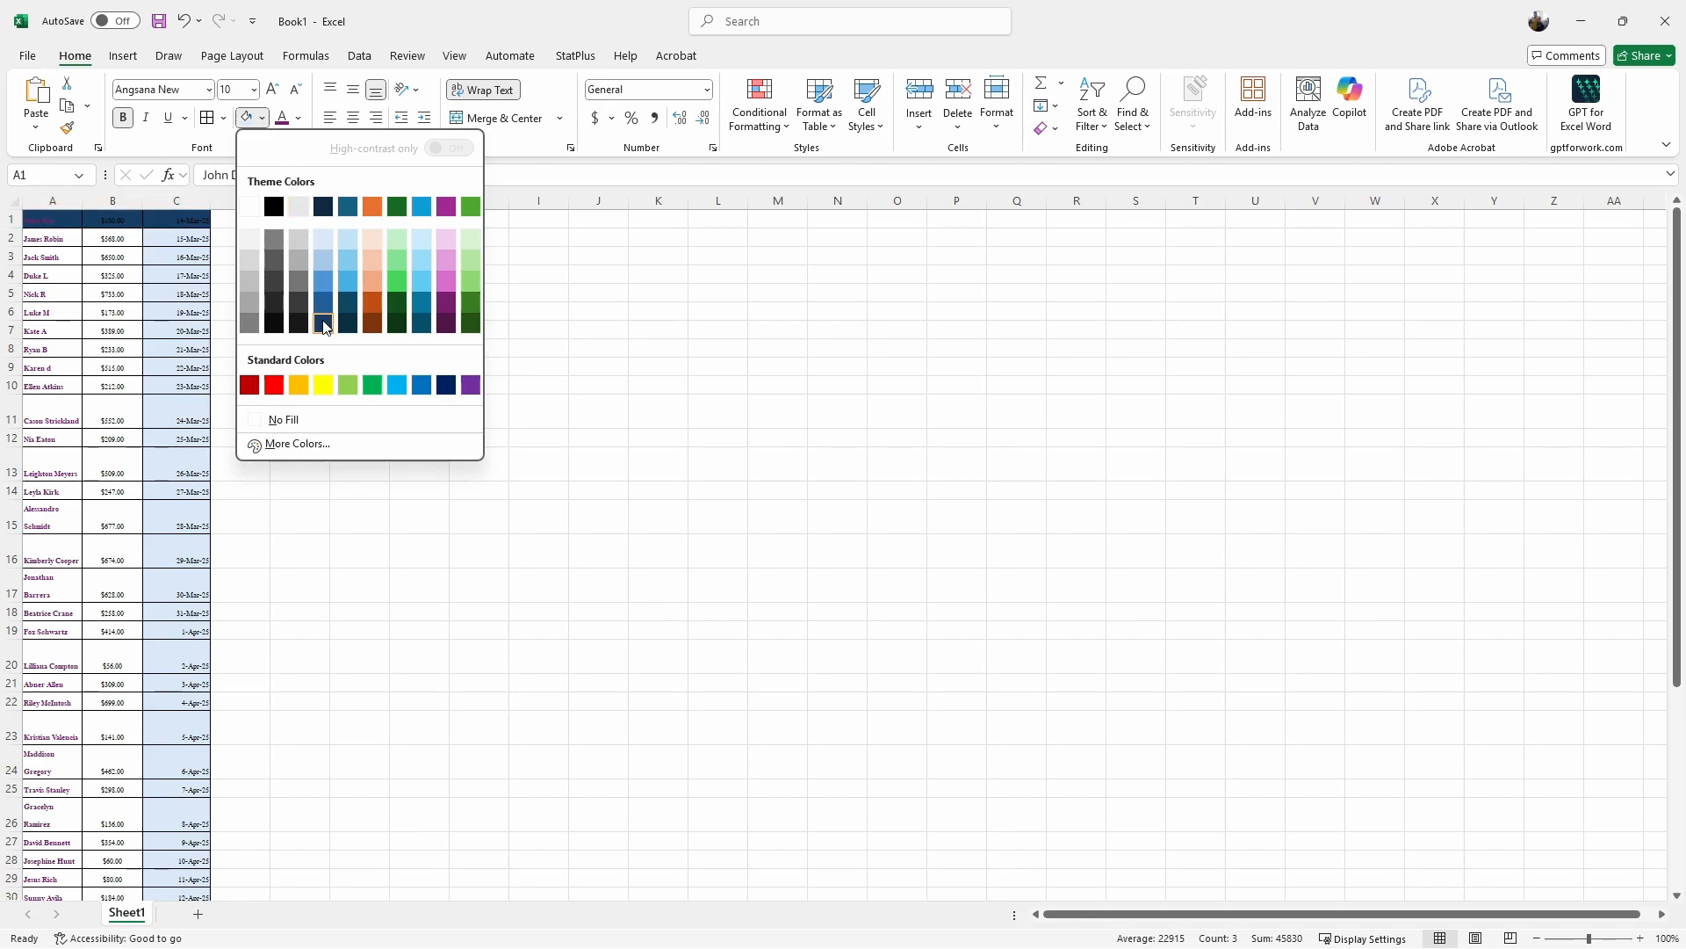
left_click(323, 385)
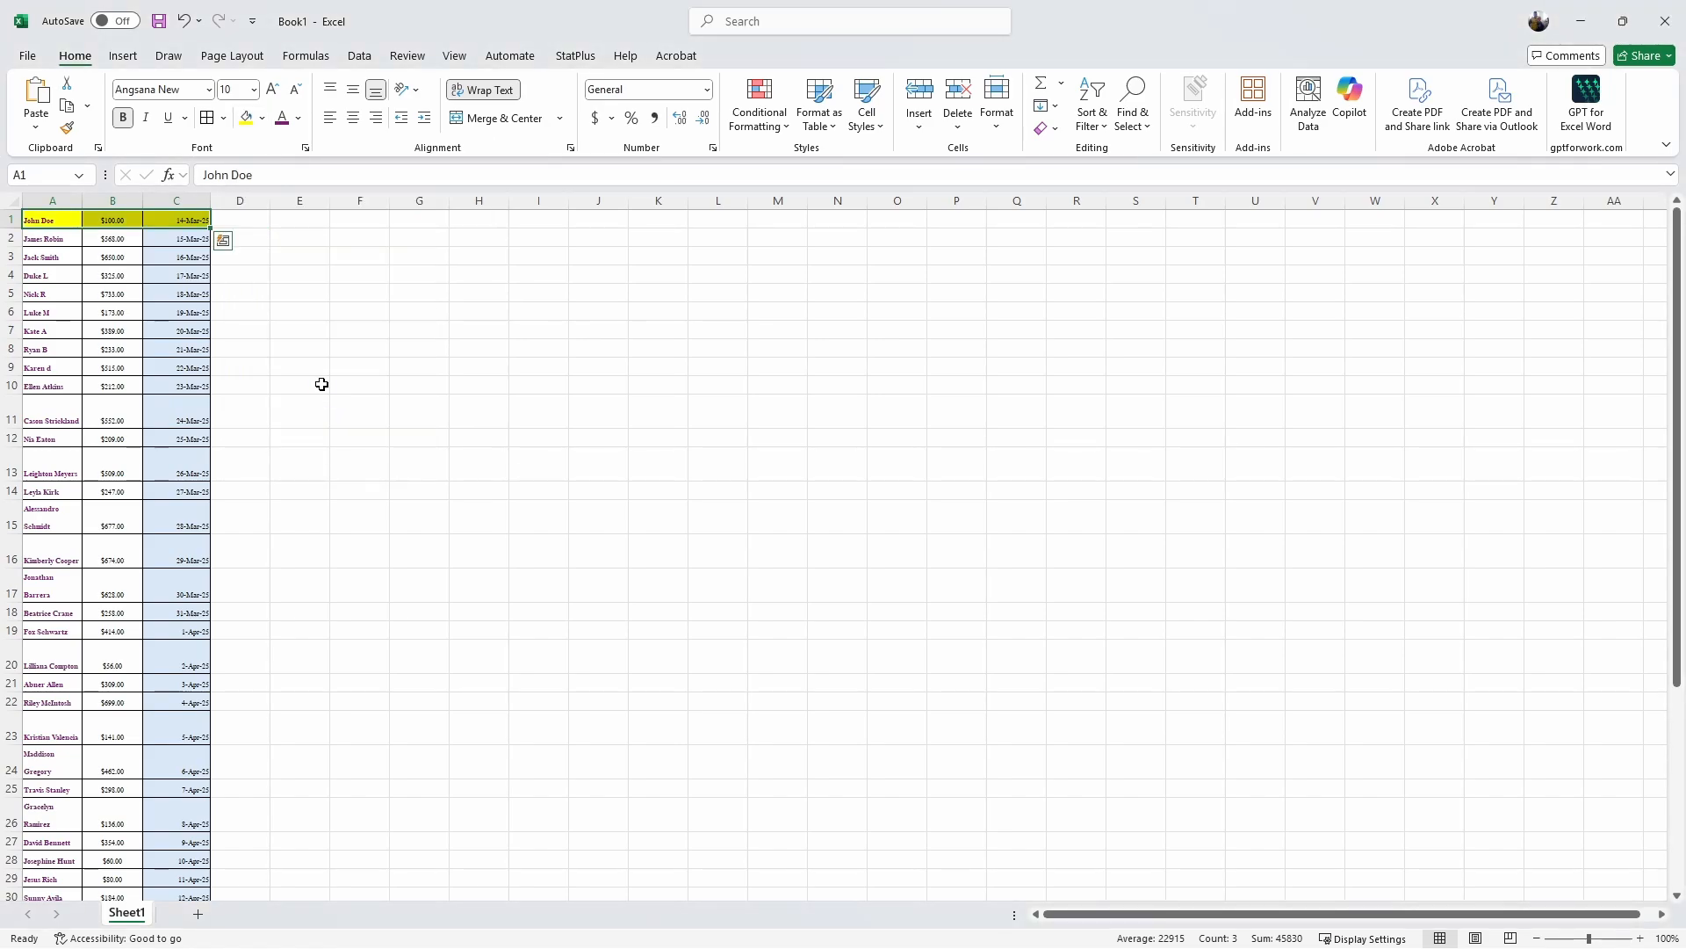
left_click(273, 291)
left_click_drag(48, 220, 181, 871)
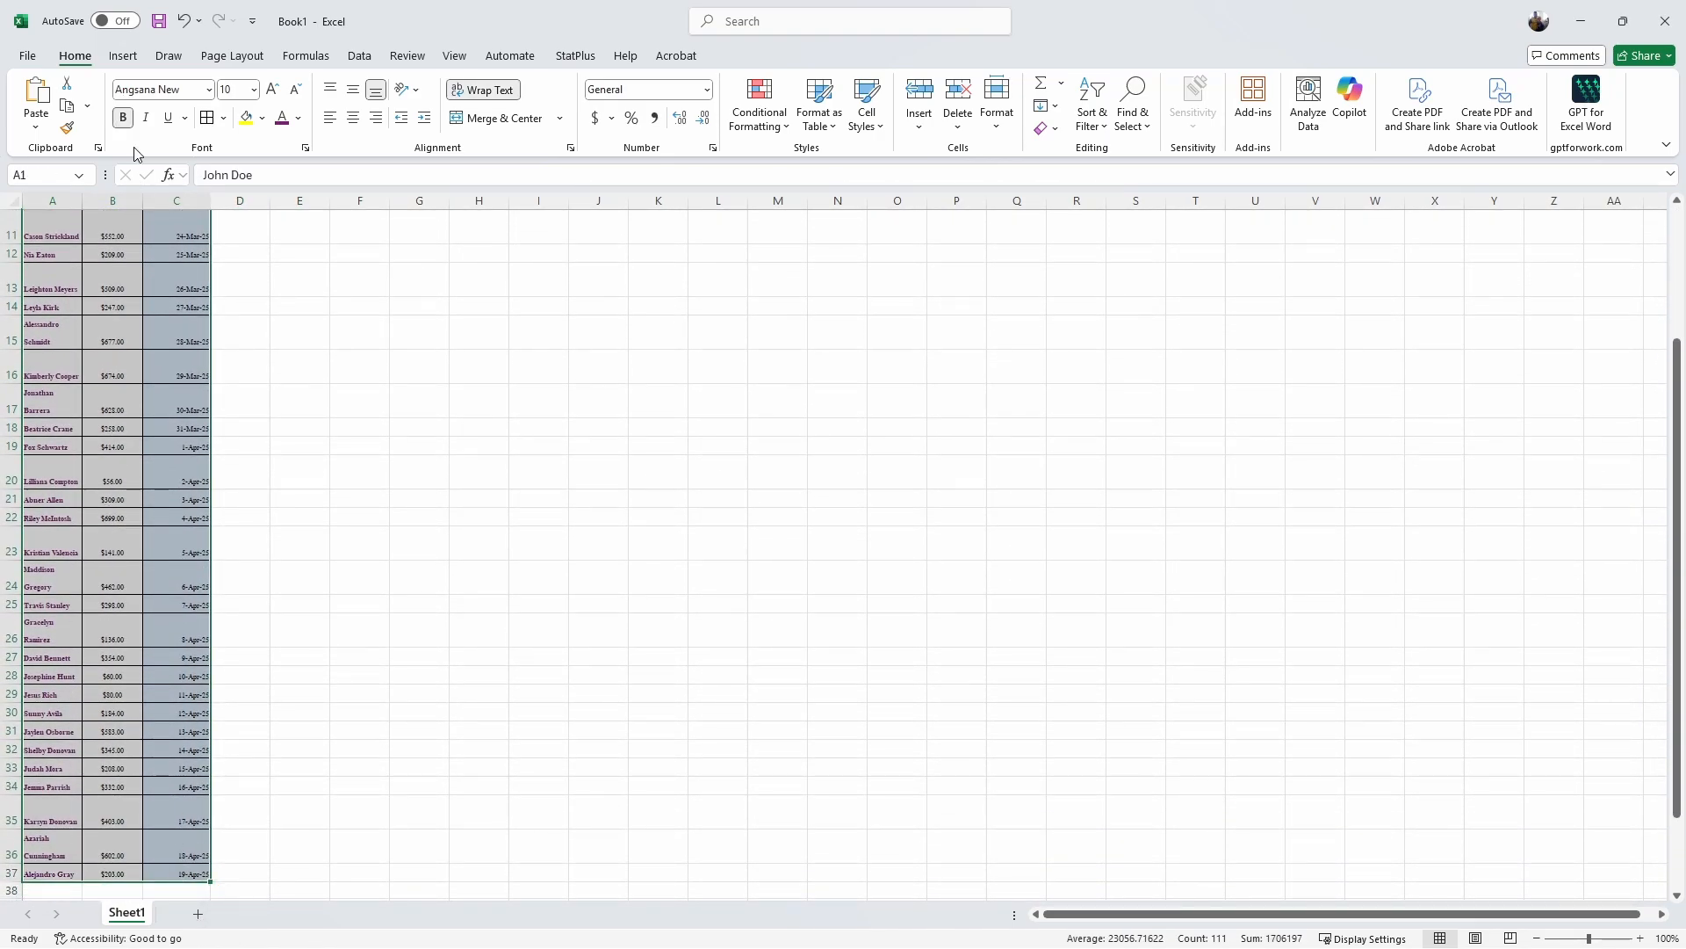
Step: Convert A1:C37 into Table1 without headers, then turn off its Header Row
left_click(123, 55)
left_click(168, 107)
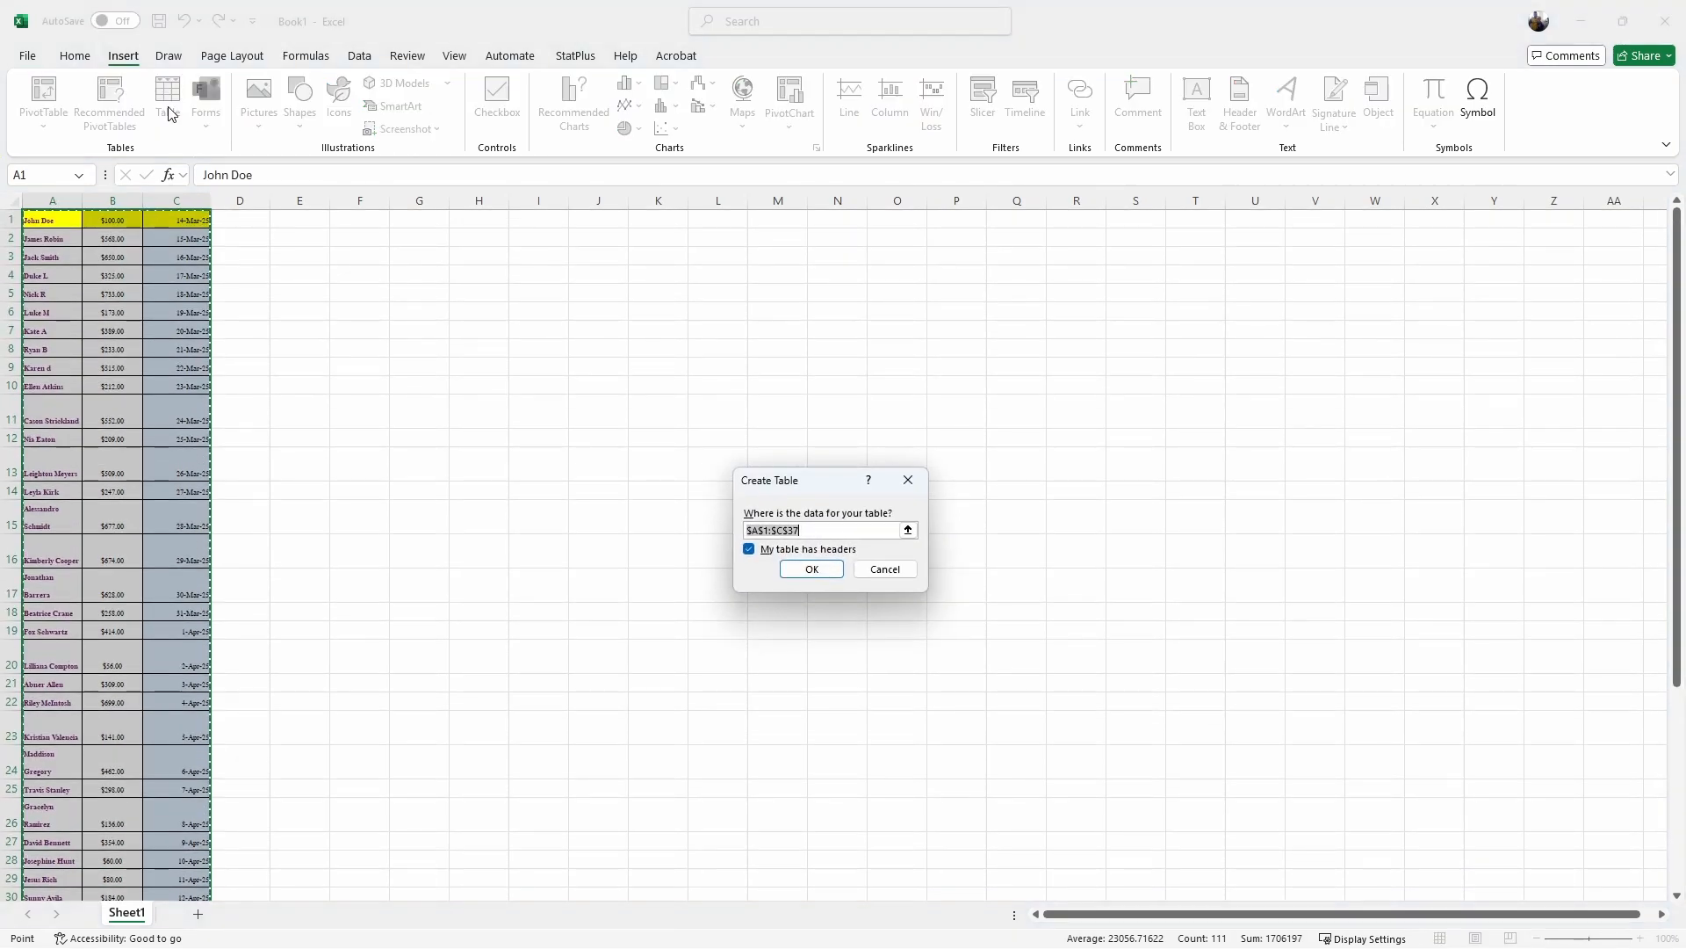
left_click(753, 550)
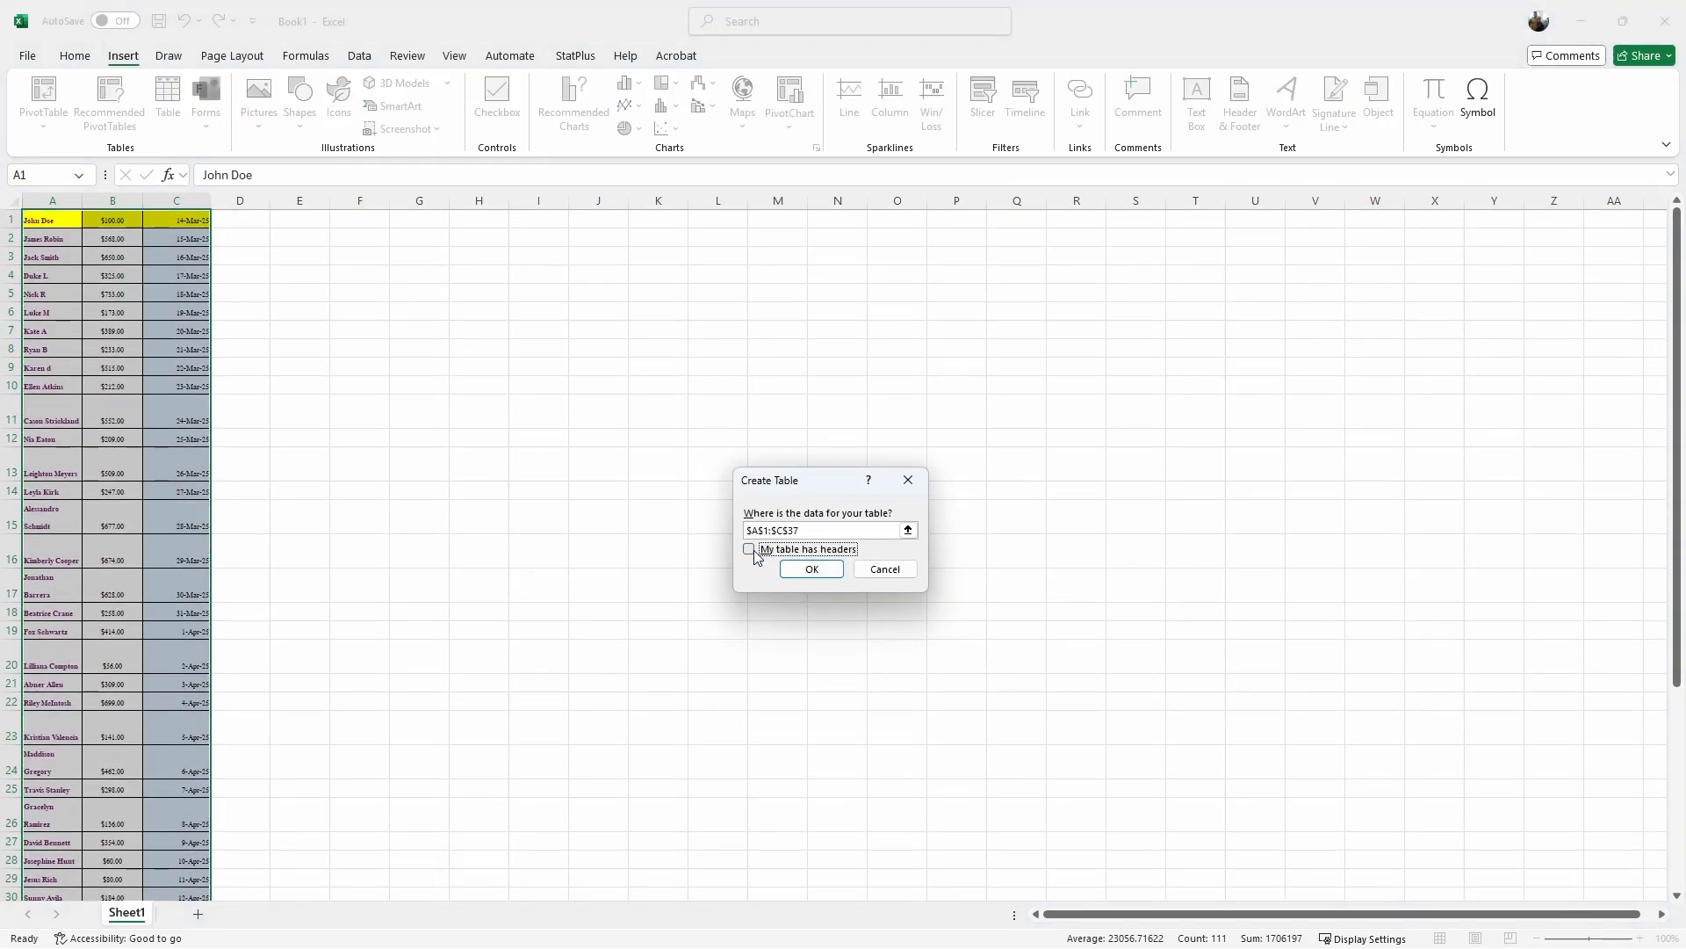
left_click(808, 571)
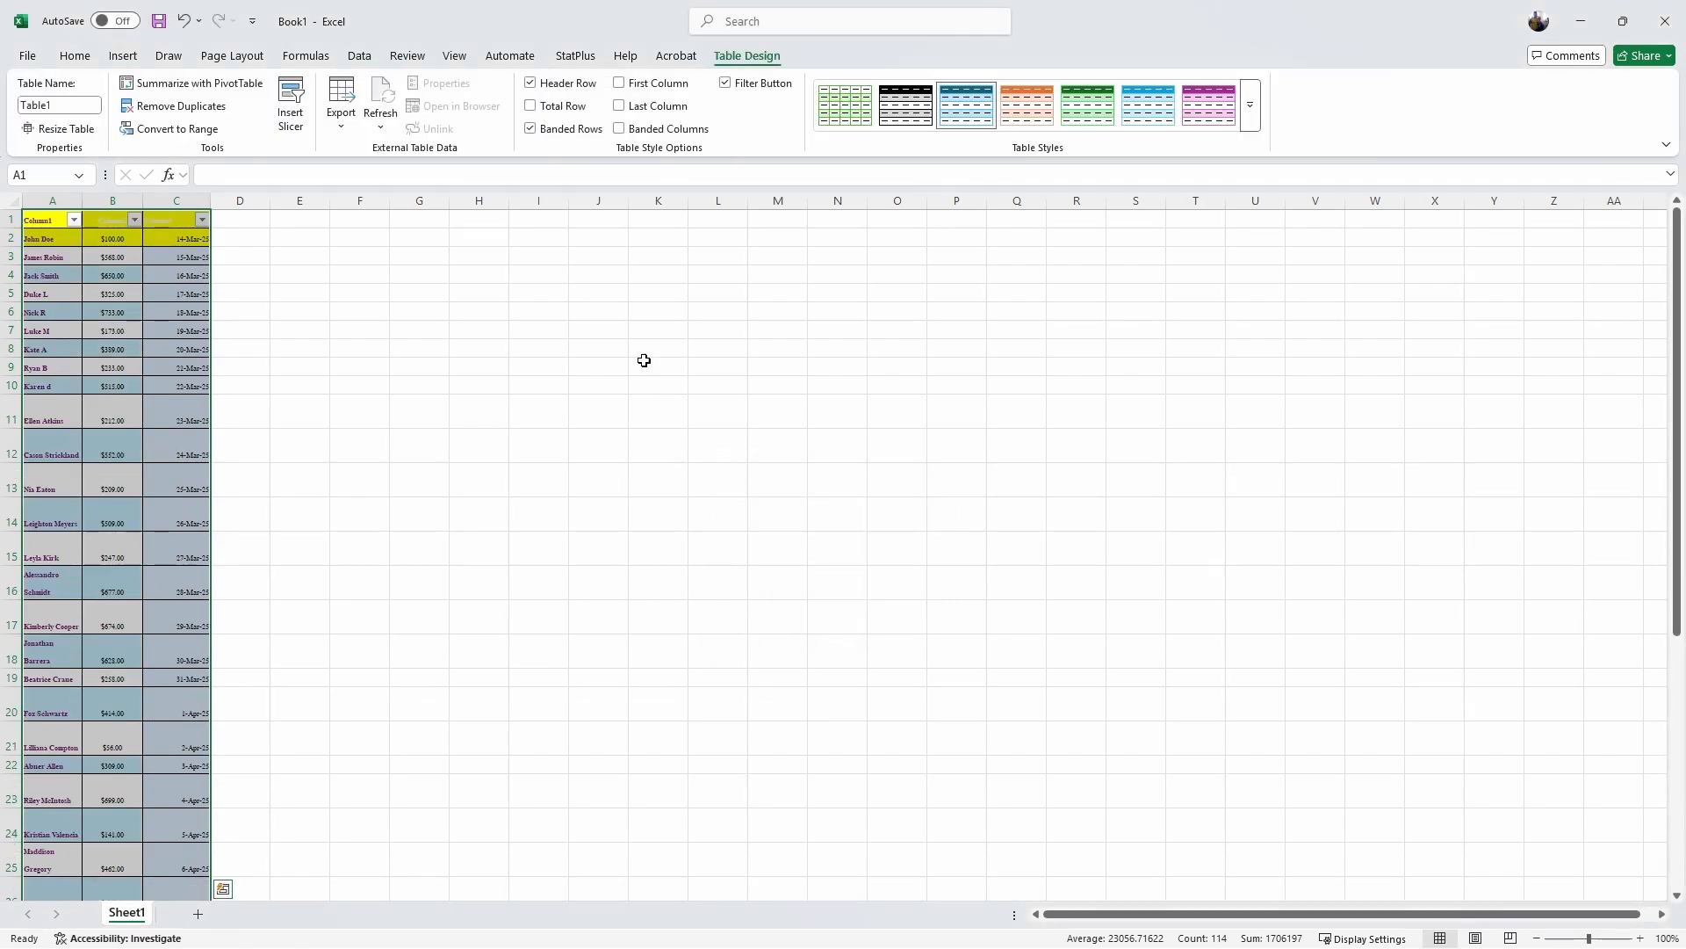
left_click(530, 84)
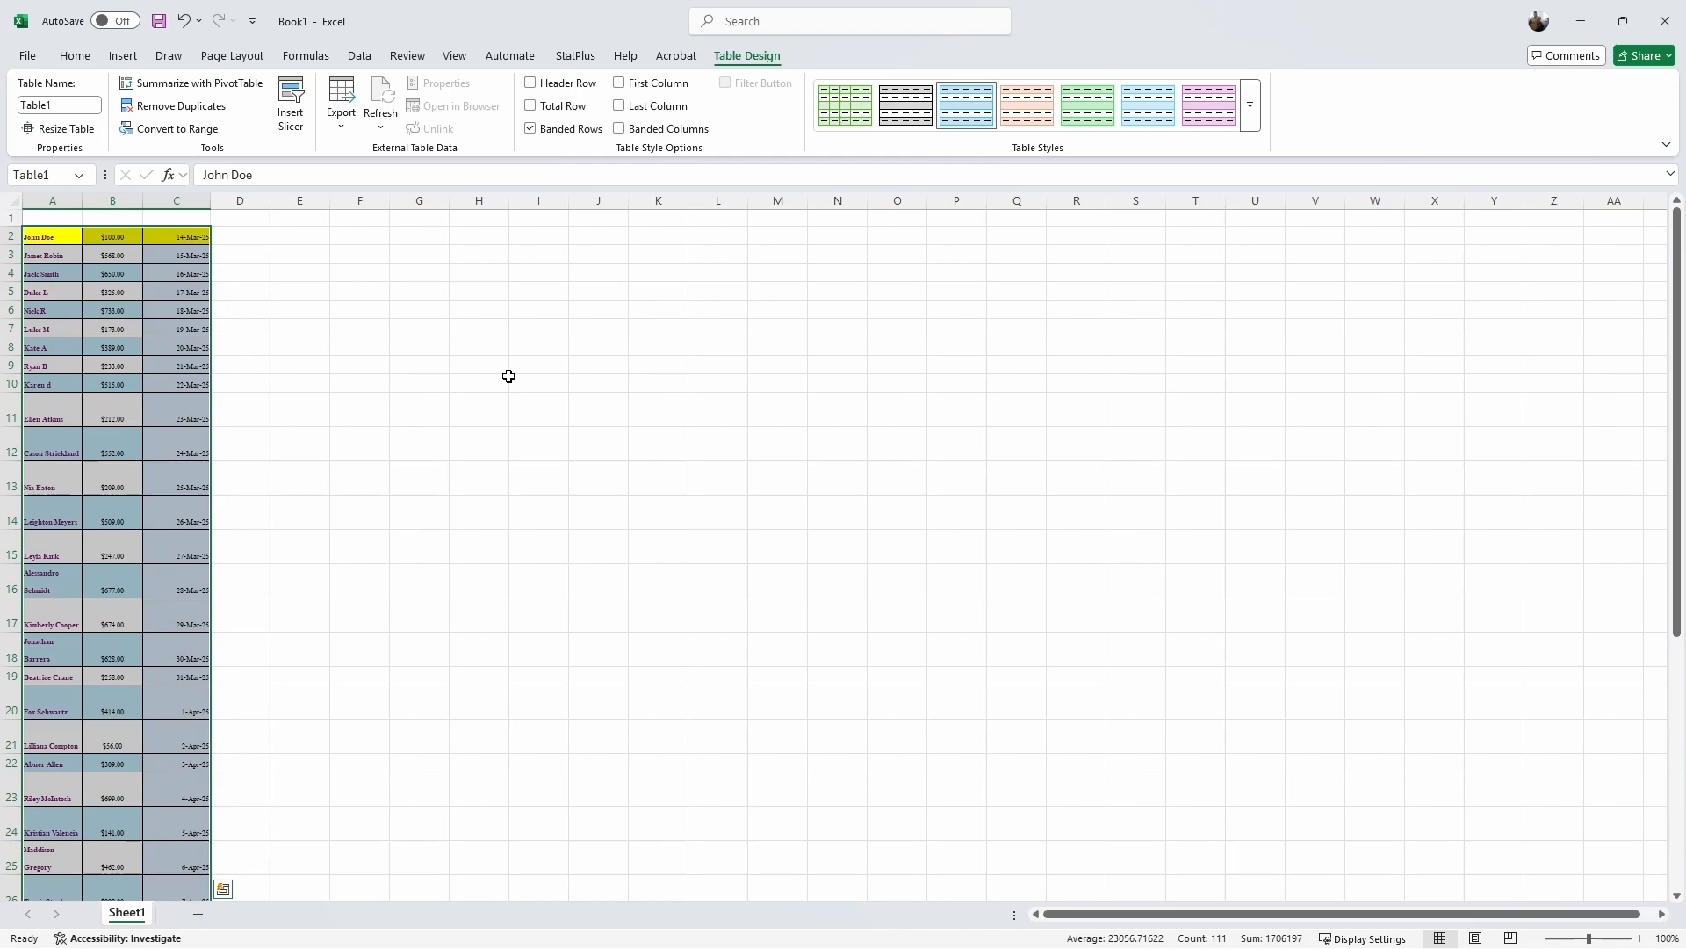
Step: Apply a grey gridded Medium style from the Table Styles gallery to Table1
left_click(1251, 107)
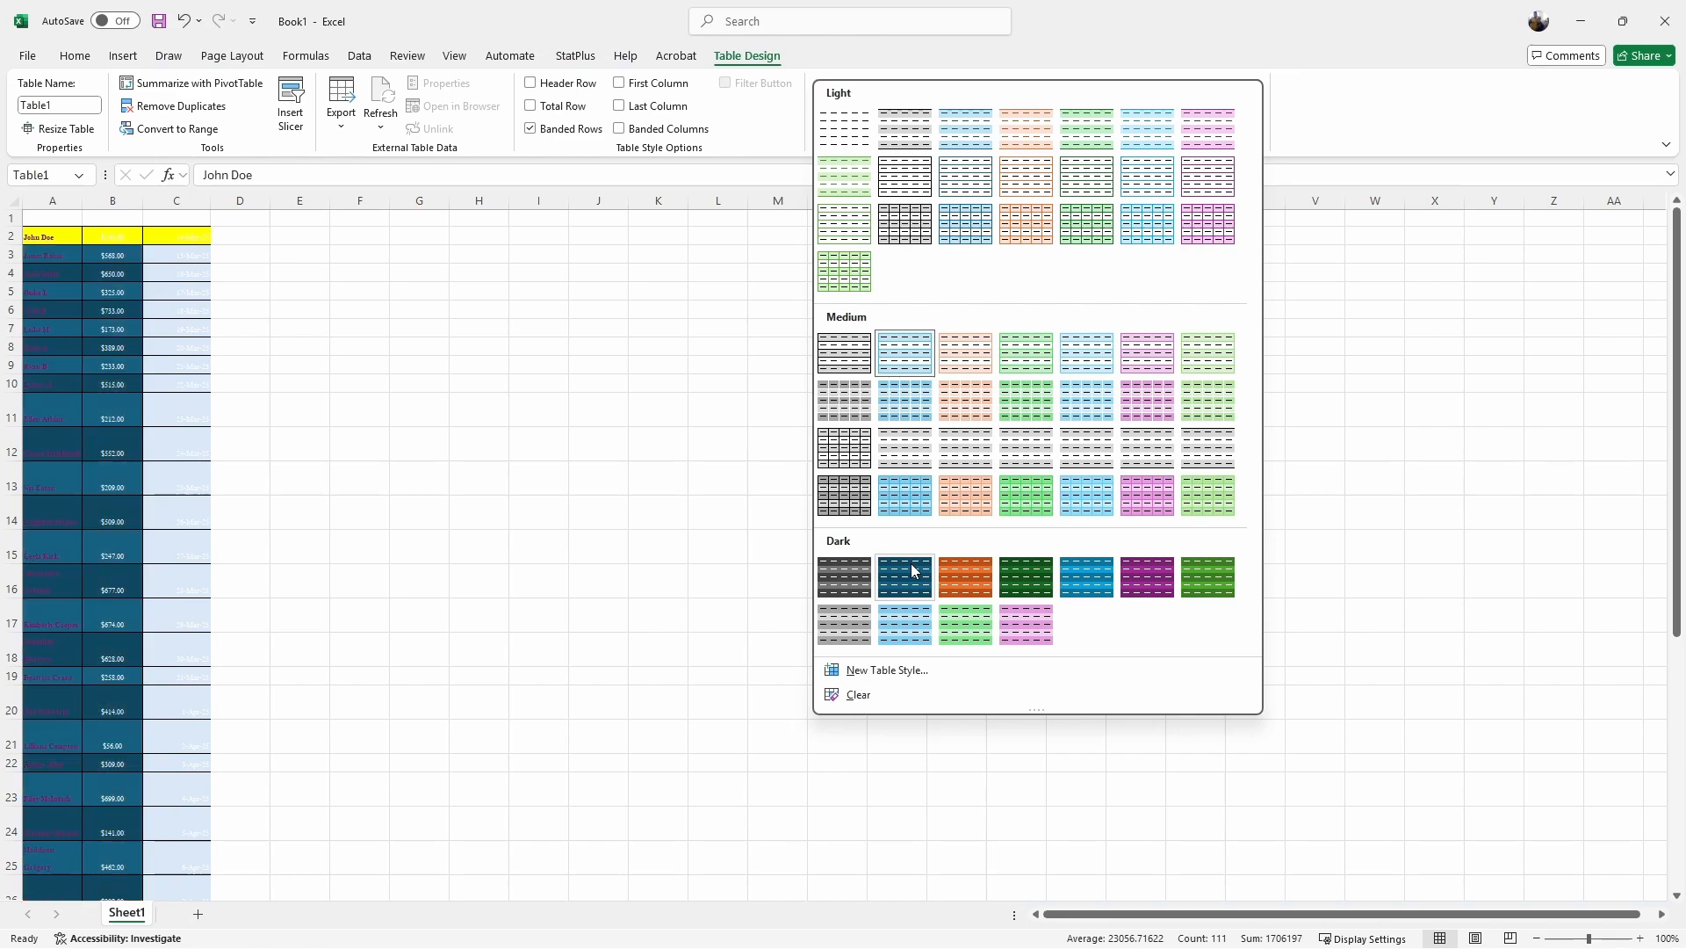
left_click(851, 465)
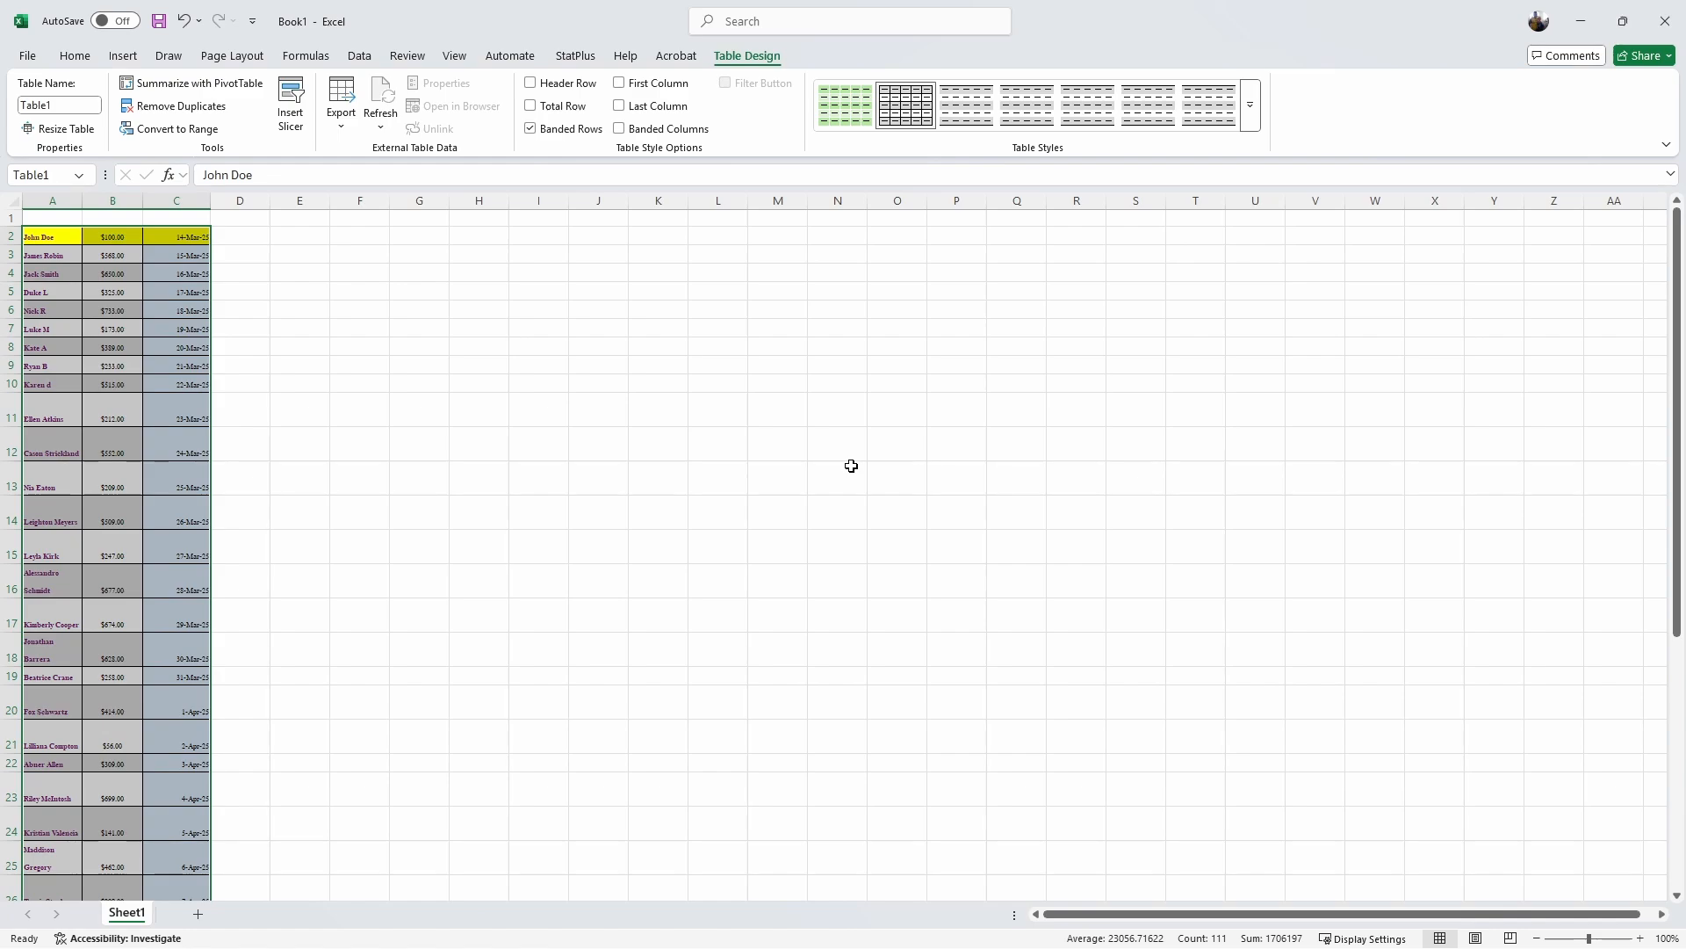
scroll(167, 520, "down", 1)
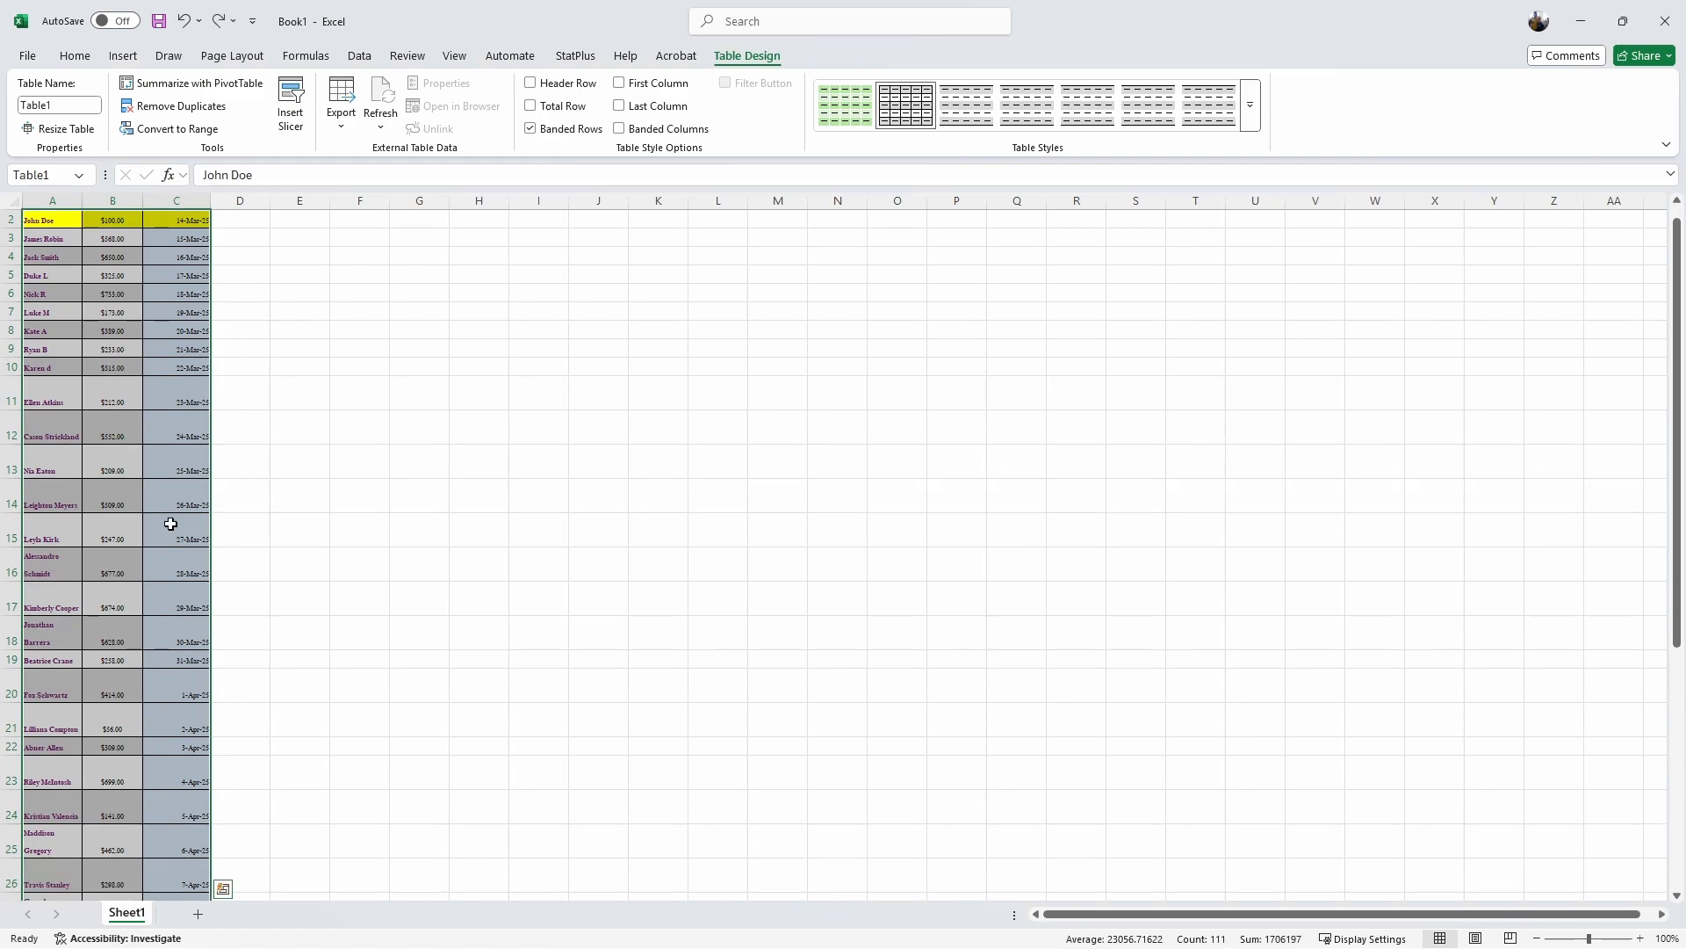
Step: Add a Total row and set B39 to Sum the amounts to $13,521.00
left_click(532, 107)
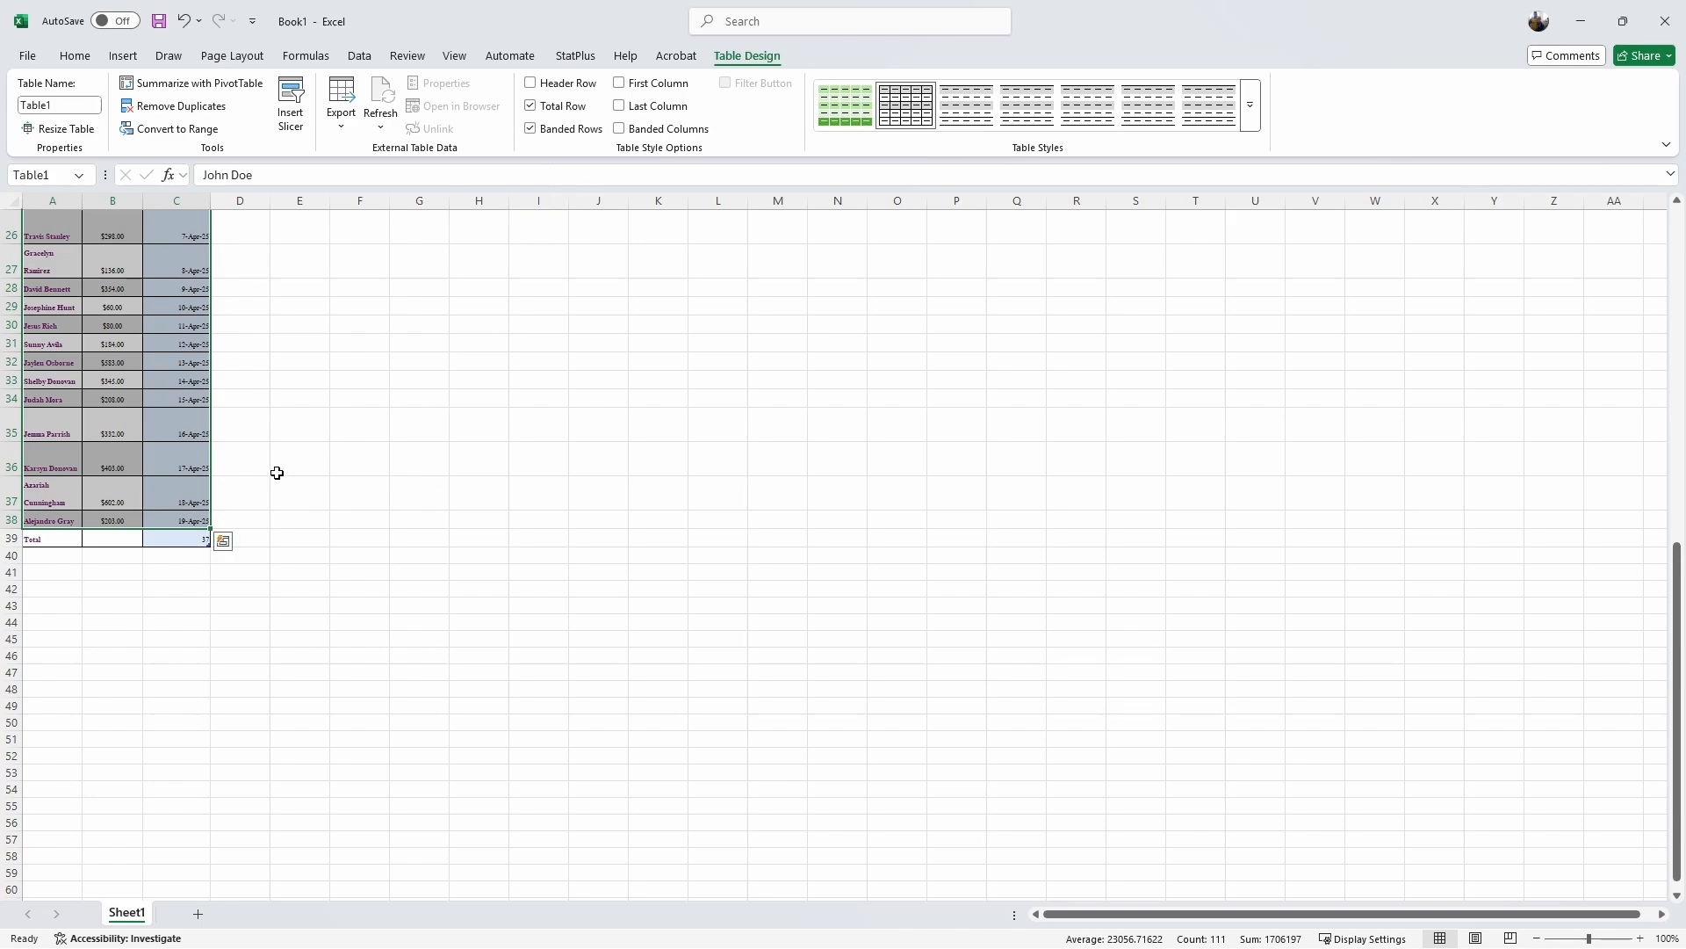
left_click(131, 538)
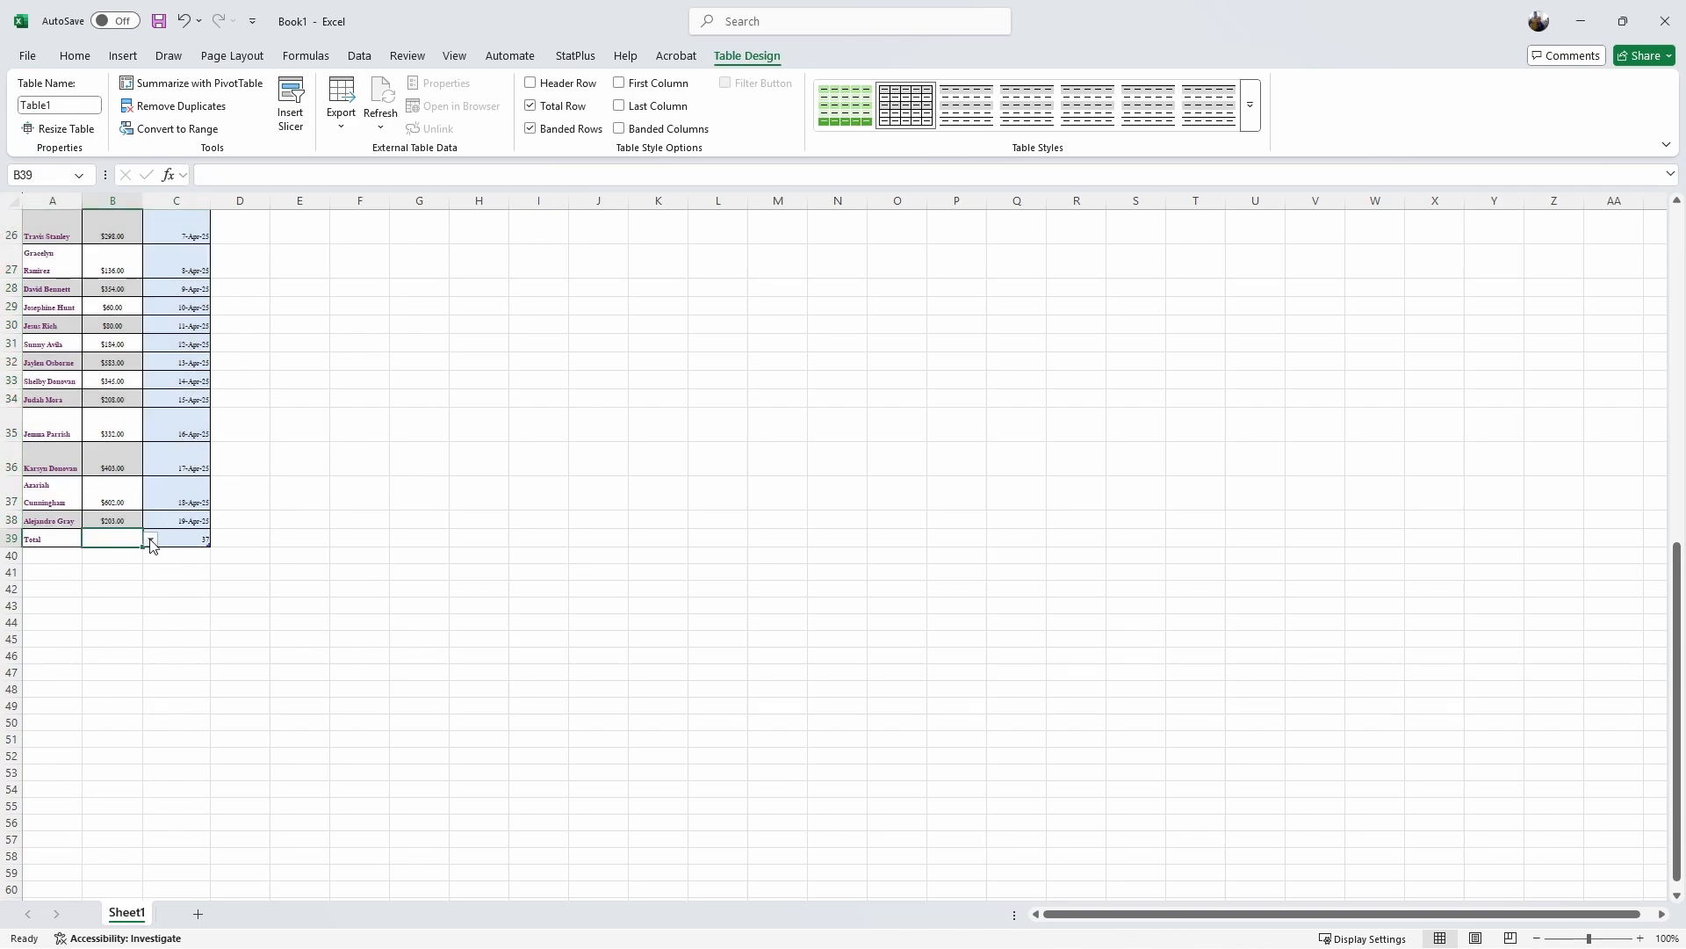
left_click(151, 541)
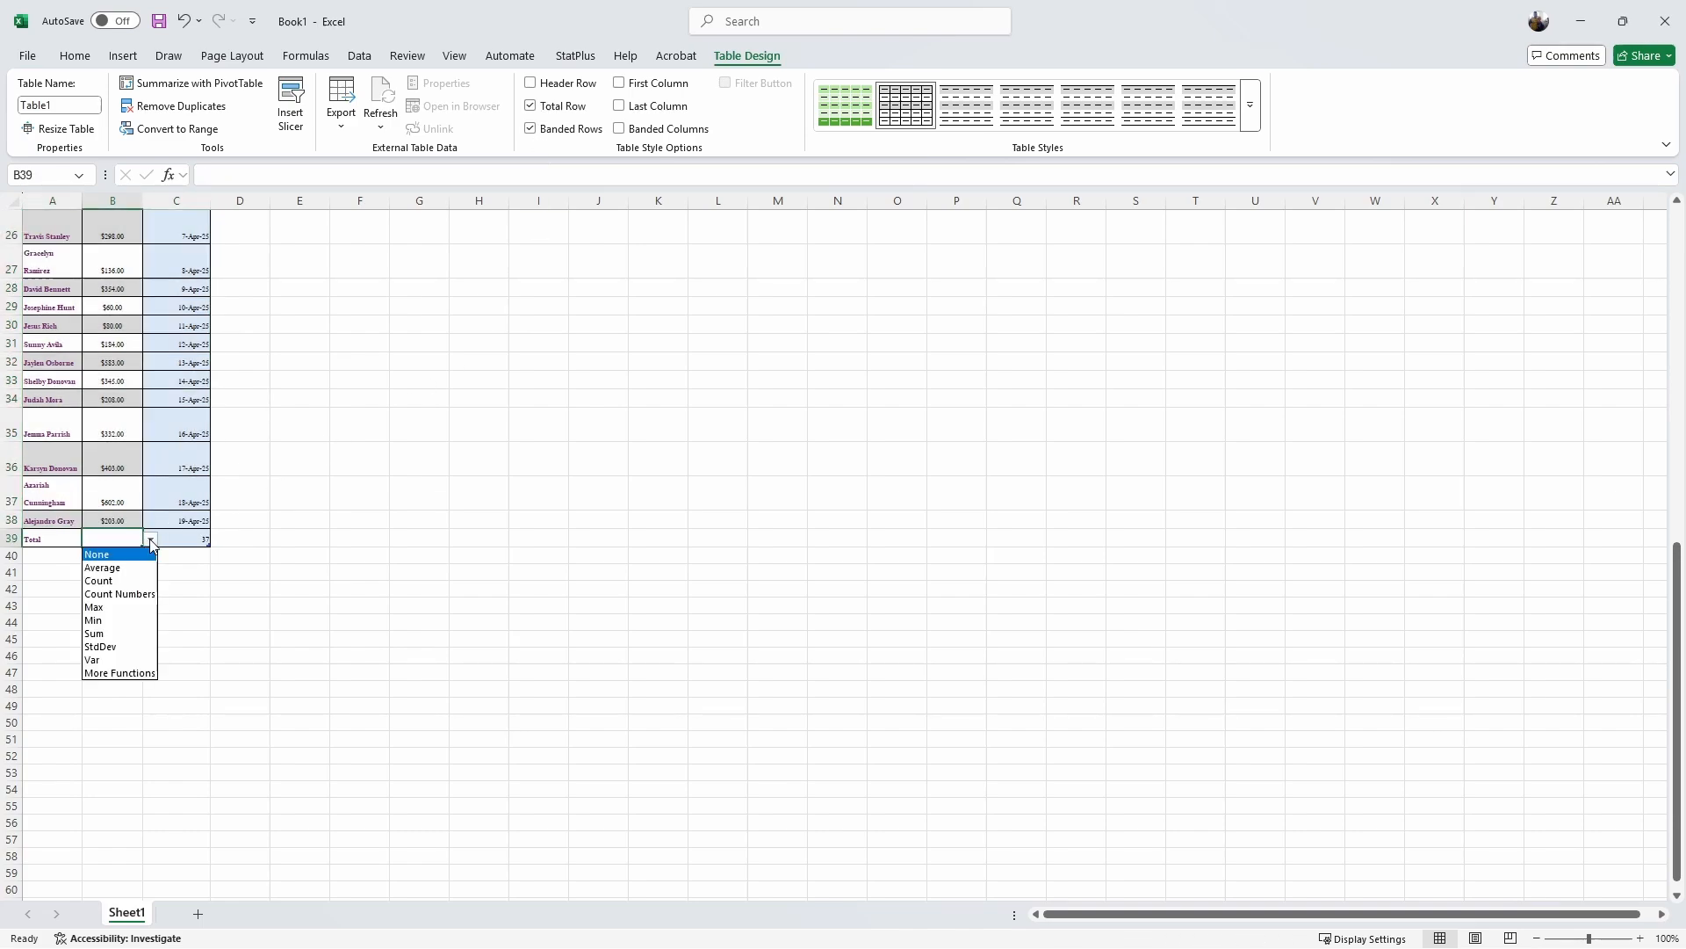
left_click(107, 633)
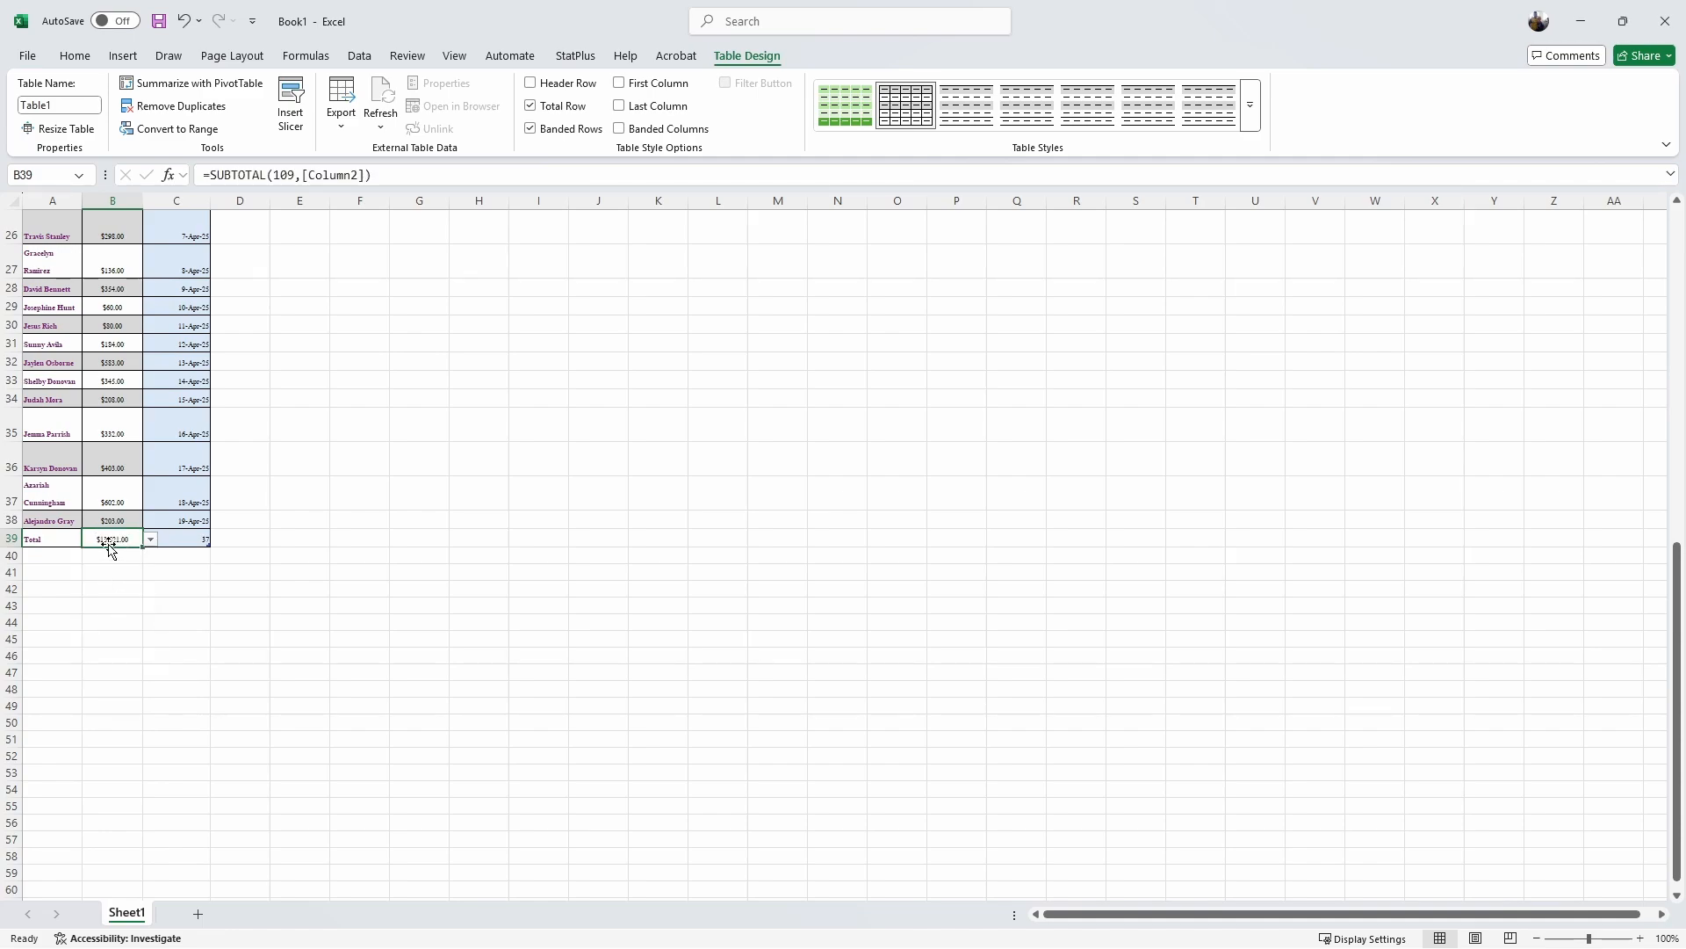
Step: Set the Total row cell C39 under the dates to None
scroll(141, 389, "up", 2)
scroll(140, 389, "up", 5)
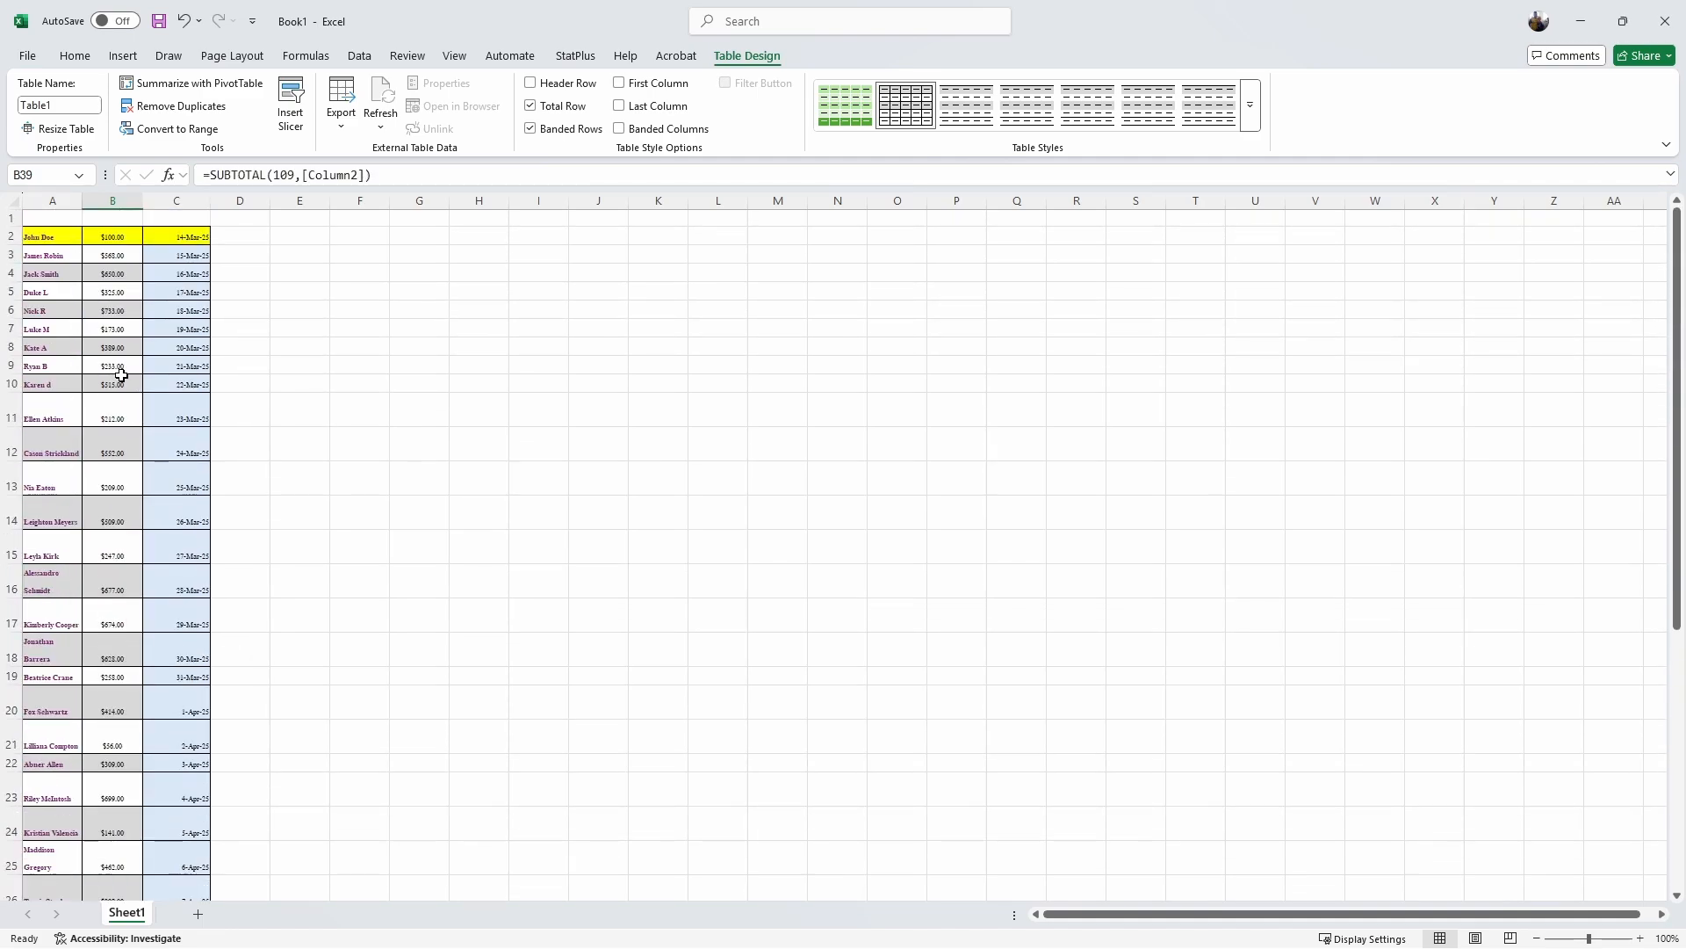
scroll(124, 373, "down", 5)
left_click(199, 803)
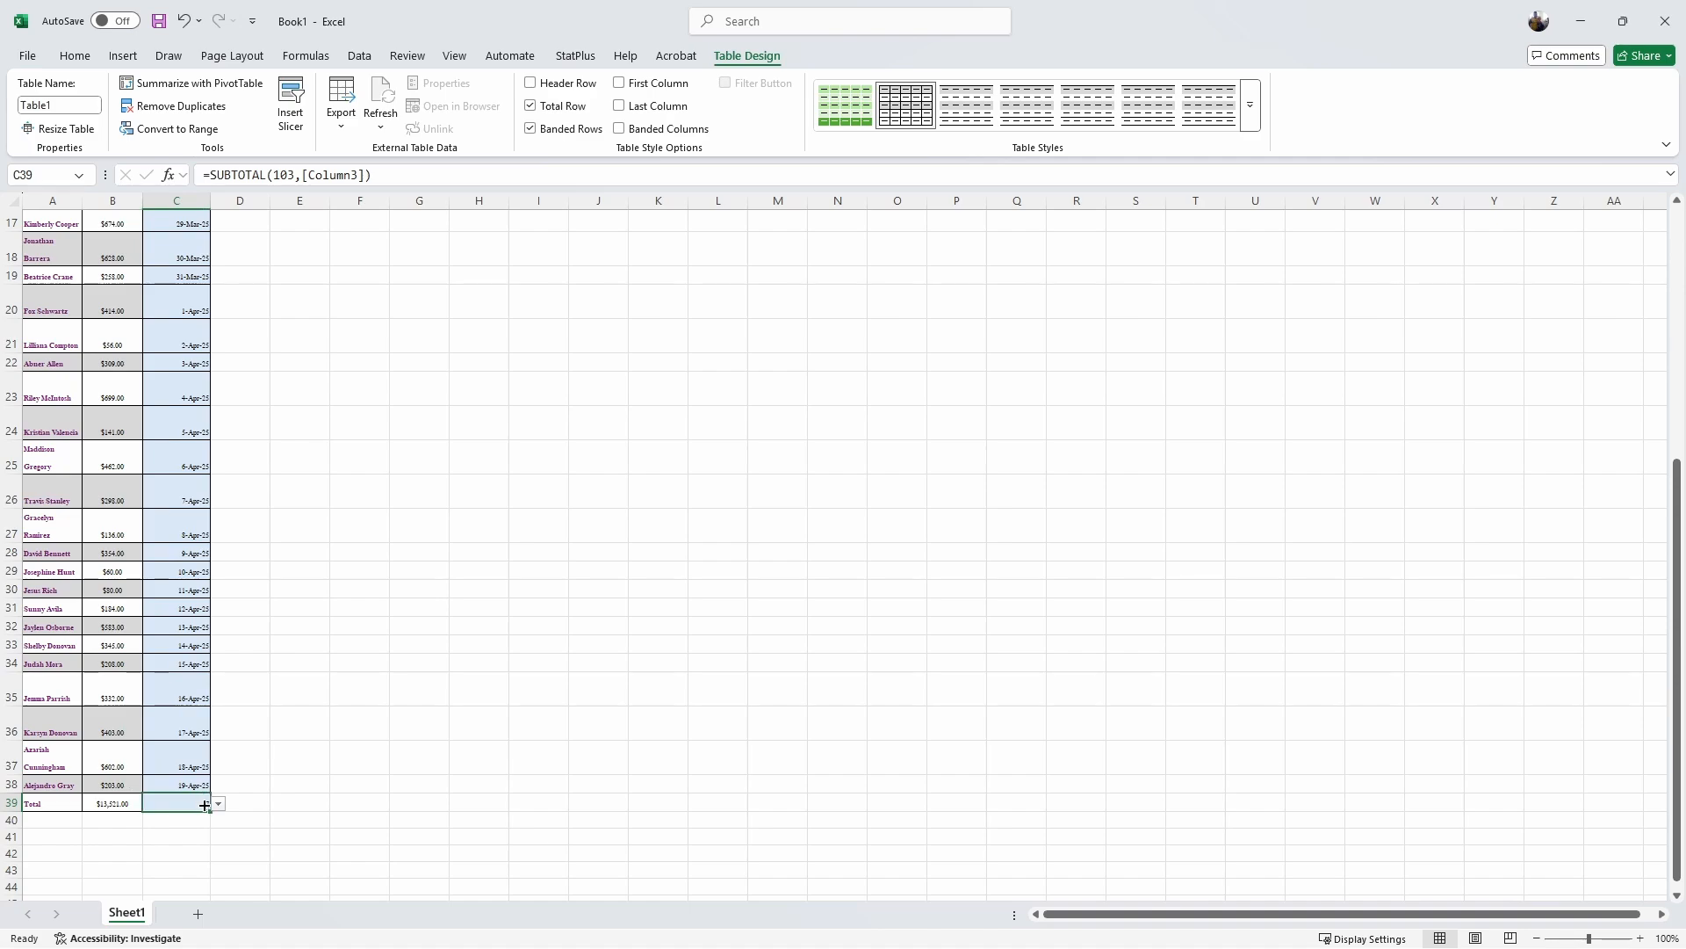
left_click(217, 805)
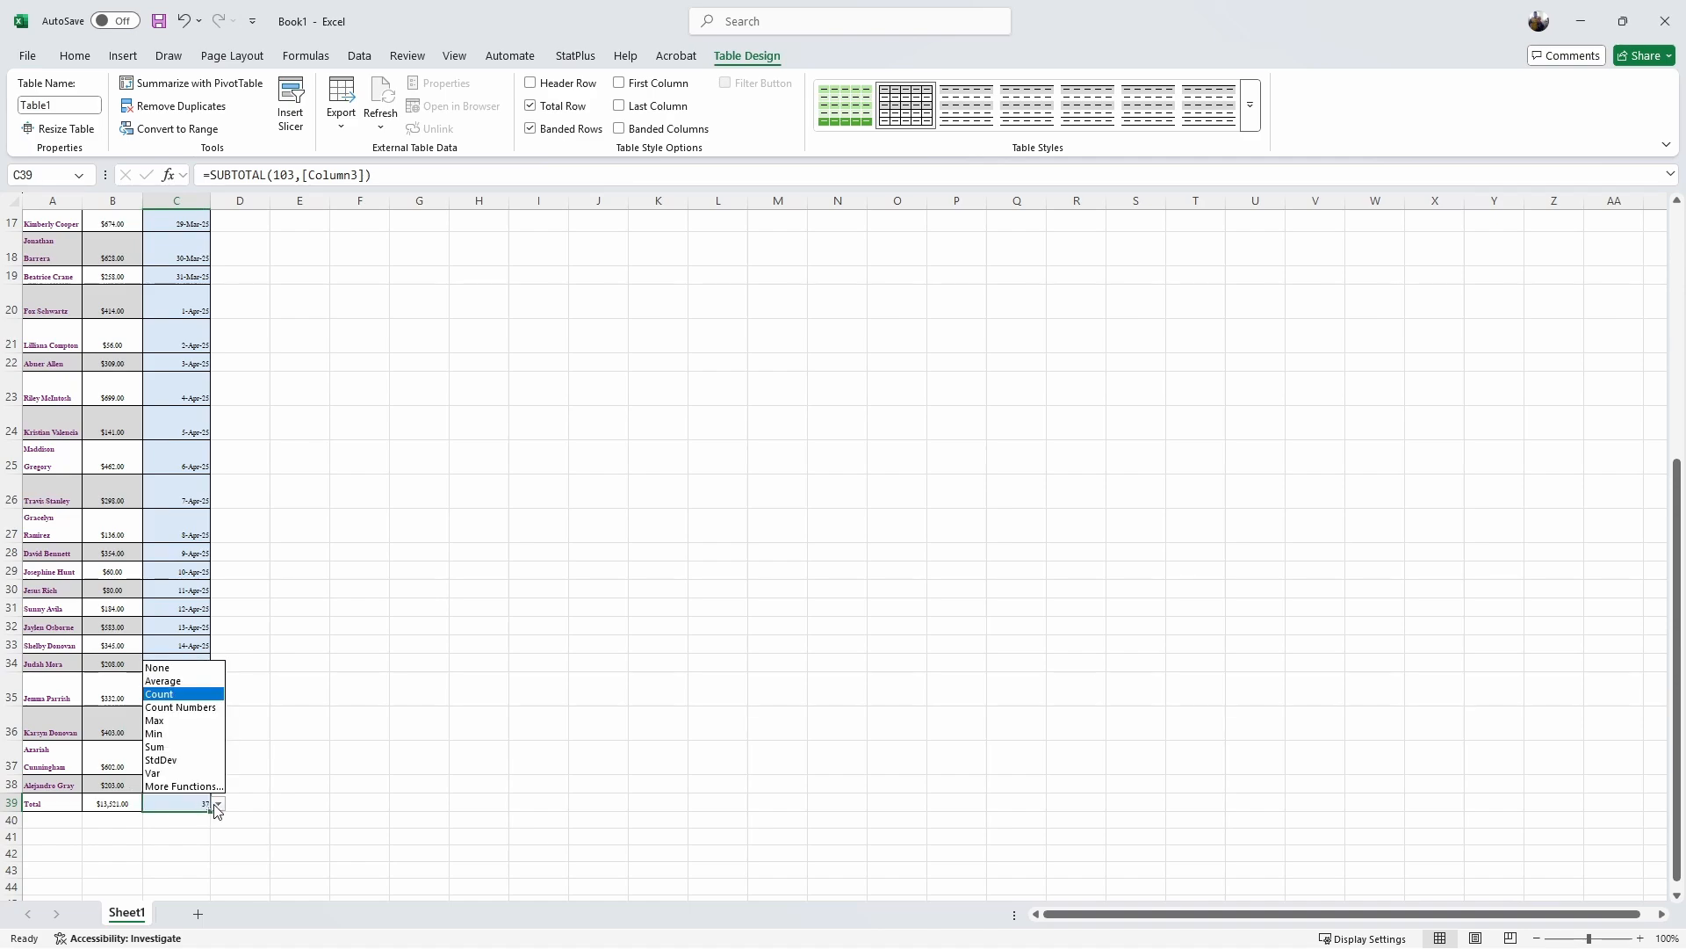
left_click(168, 667)
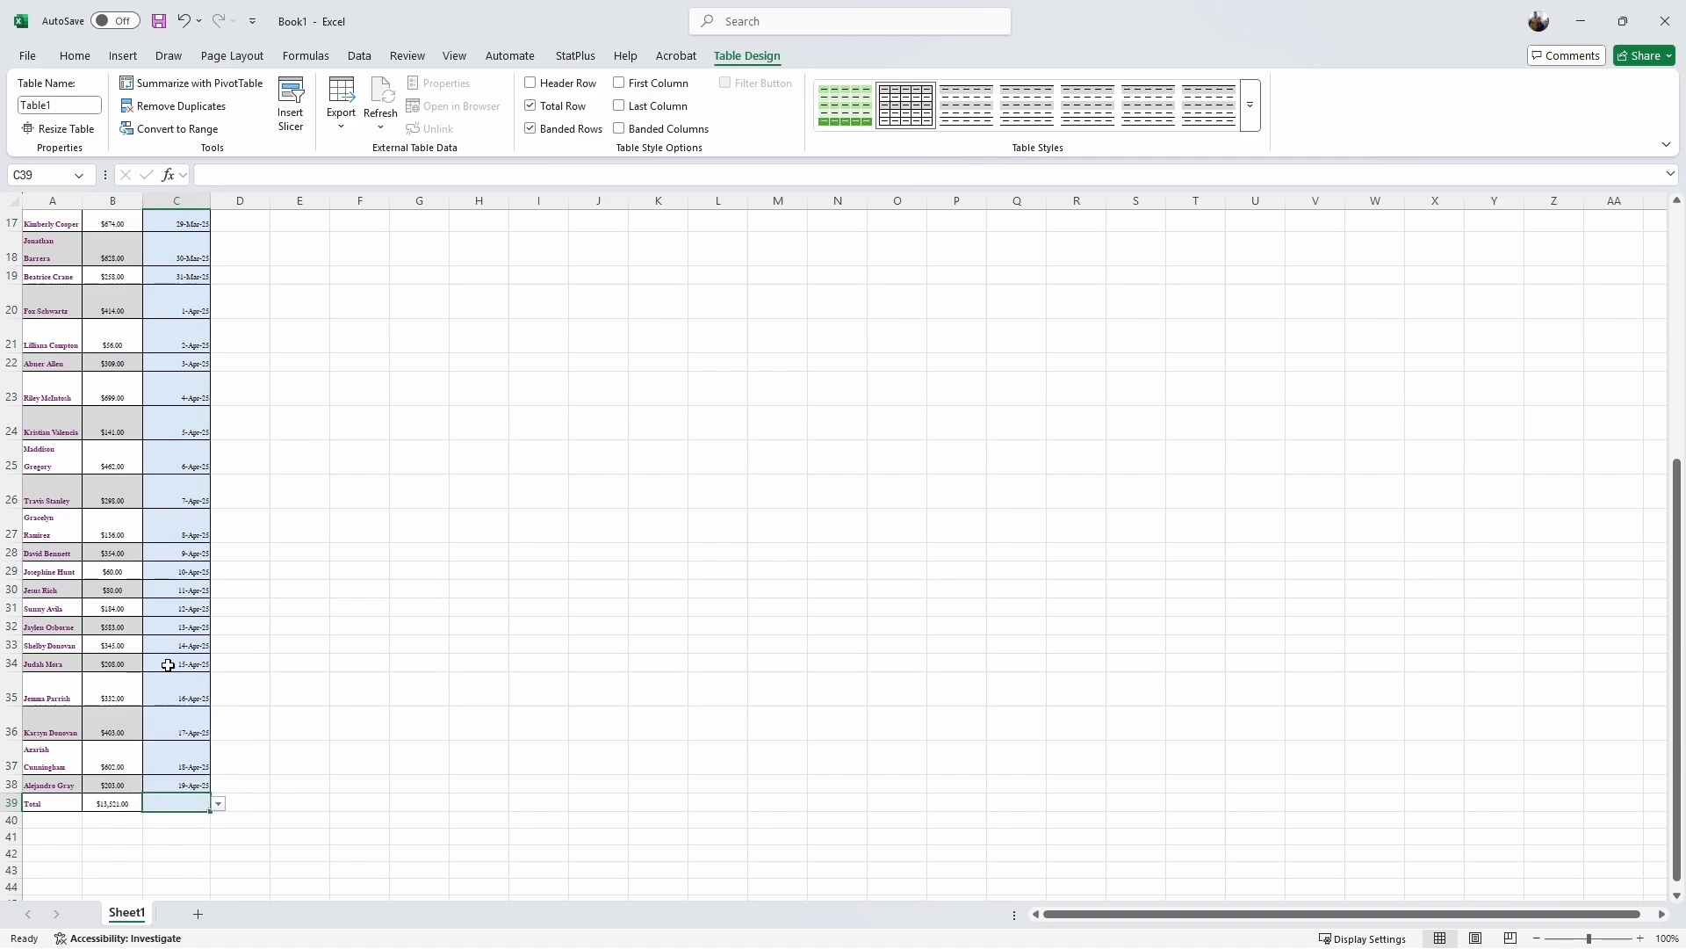